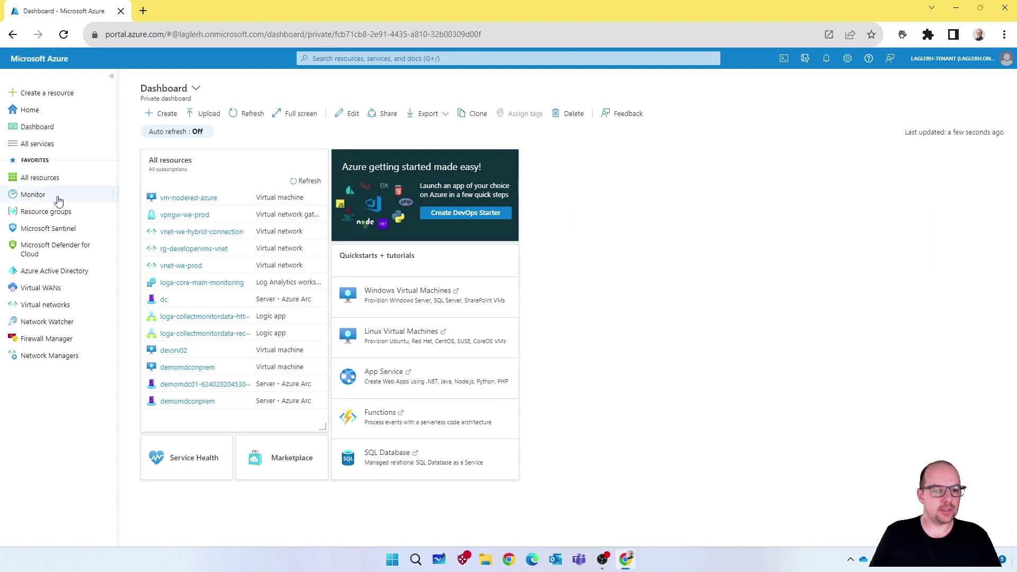
- Open the Defender plans settings of the Azure subscription under Tenant Root Group from Microsoft Defender for Cloud's environment settings
{"action": "left_click", "coordinate": [30, 253]}
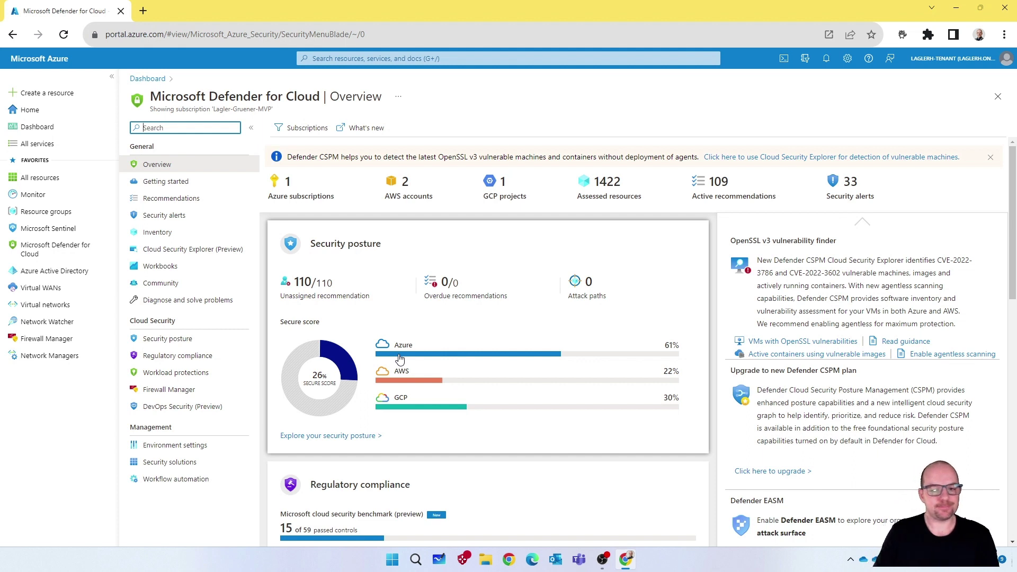
{"action": "left_click", "coordinate": [166, 454]}
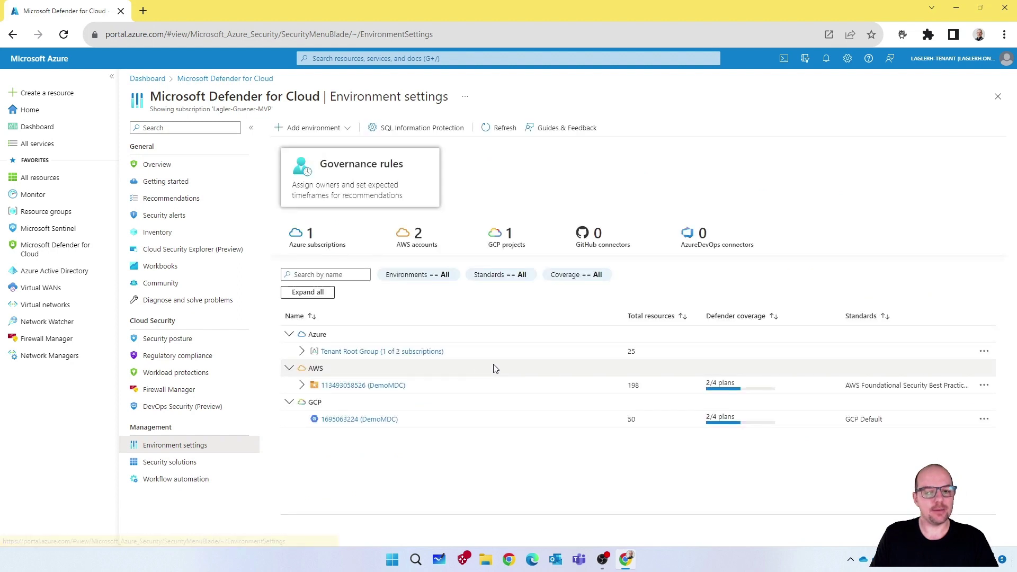
{"action": "left_click", "coordinate": [301, 353]}
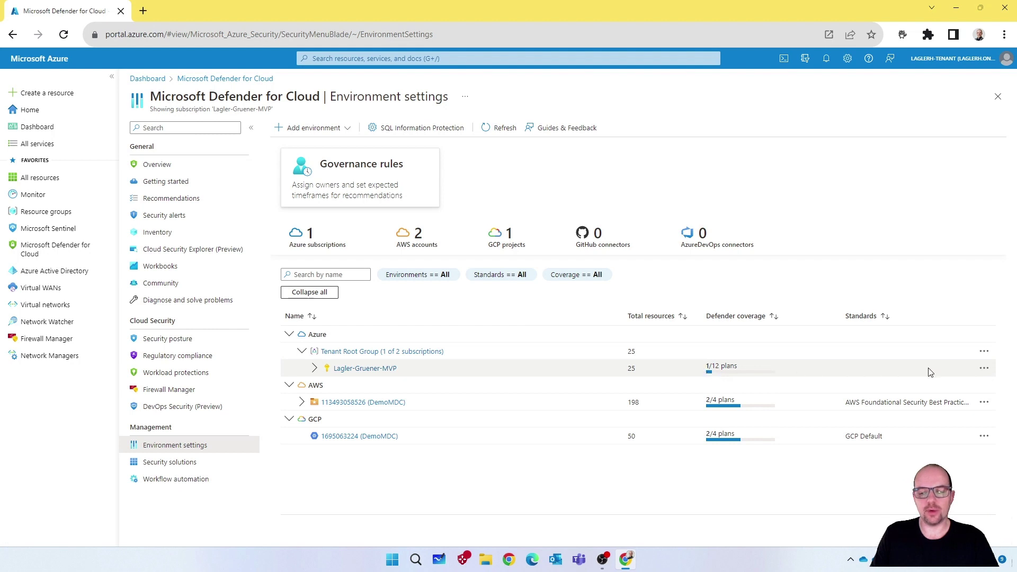
{"action": "left_click", "coordinate": [985, 372]}
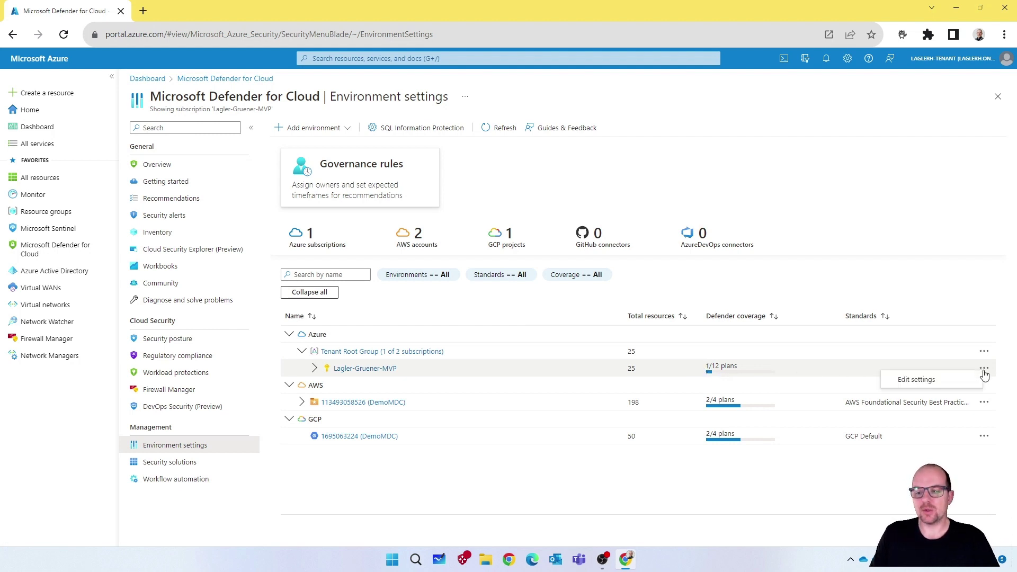
{"action": "left_click", "coordinate": [917, 381]}
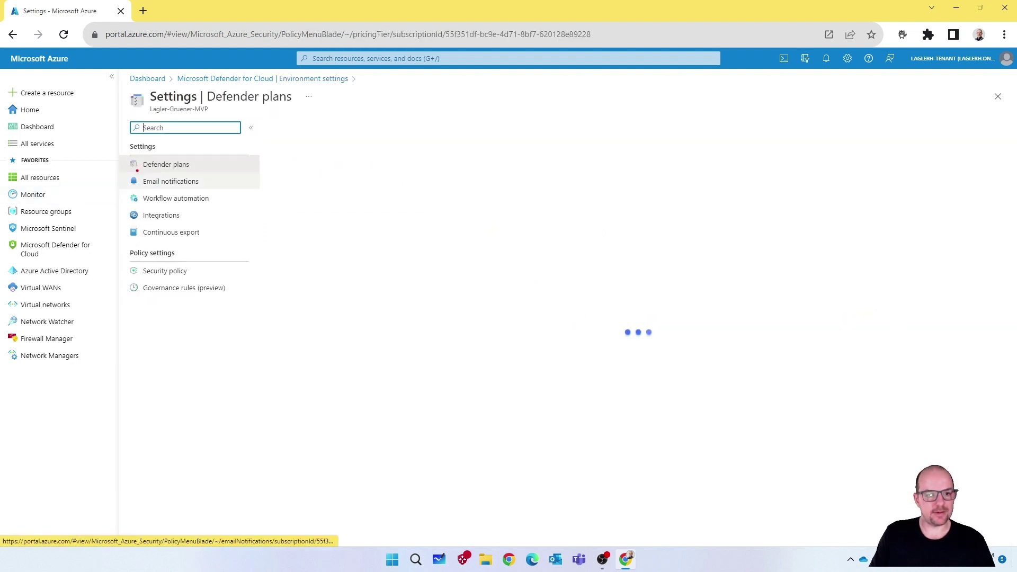
- Review the Defender CSPM plan's pricing and its agentless scanning configuration, and return to the Defender plans without changing anything
{"action": "left_click_drag", "start_coordinate": [137, 170], "coordinate": [193, 170]}
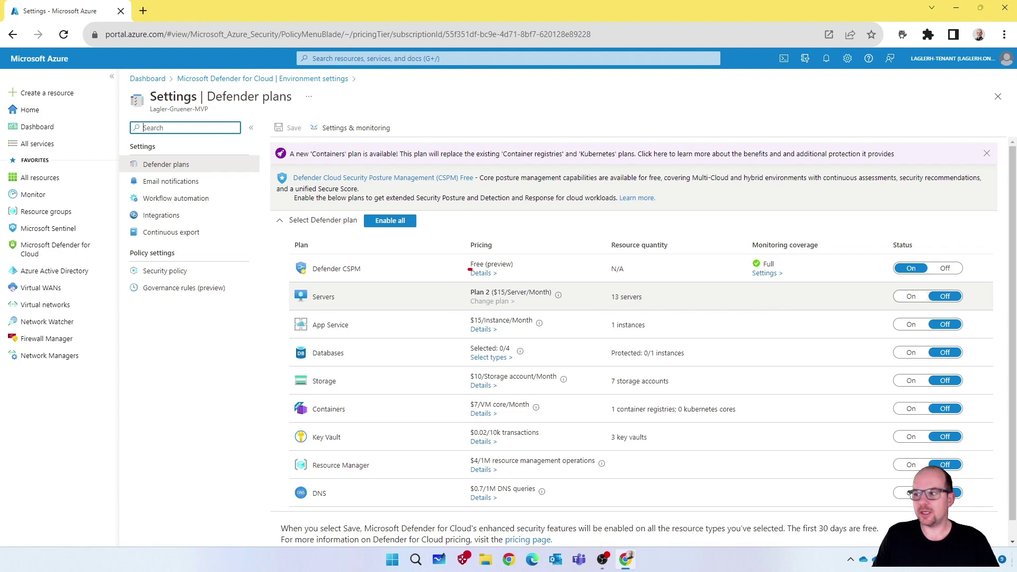
{"action": "left_click_drag", "start_coordinate": [469, 270], "coordinate": [505, 270]}
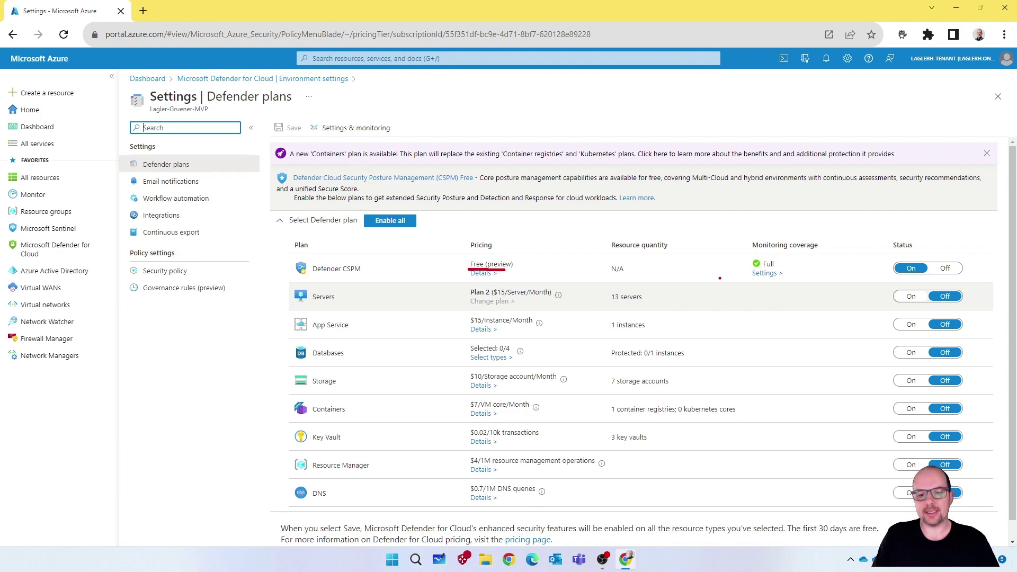
{"action": "key", "text": "Escape"}
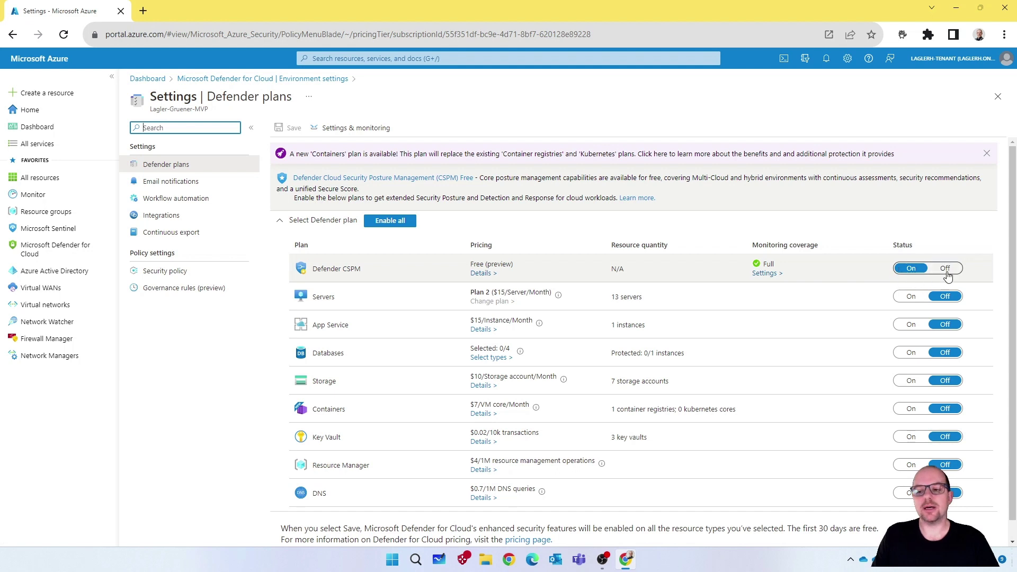
{"action": "left_click", "coordinate": [767, 274]}
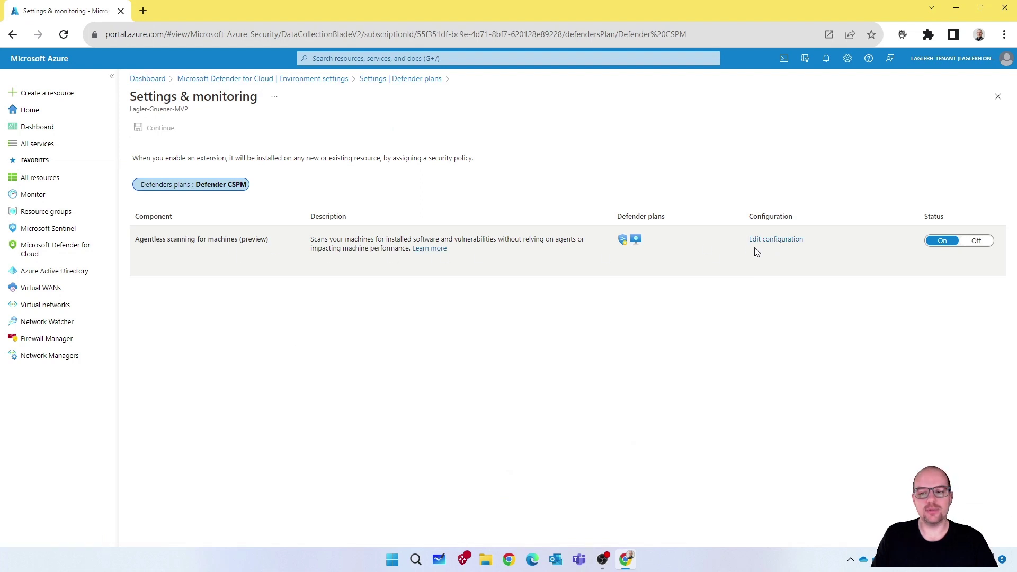
{"action": "left_click", "coordinate": [786, 239]}
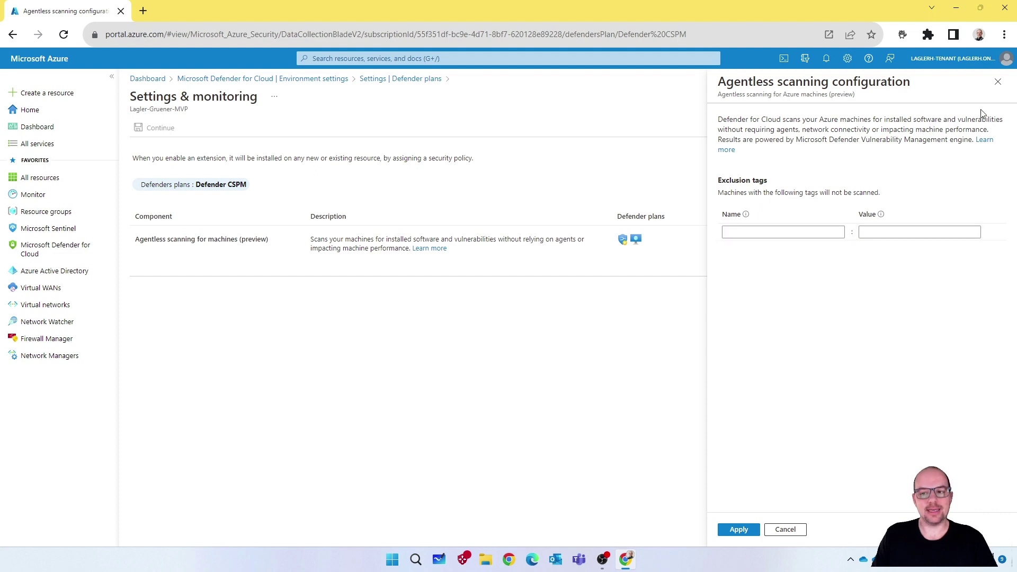
{"action": "left_click", "coordinate": [998, 81]}
{"action": "left_click", "coordinate": [998, 97]}
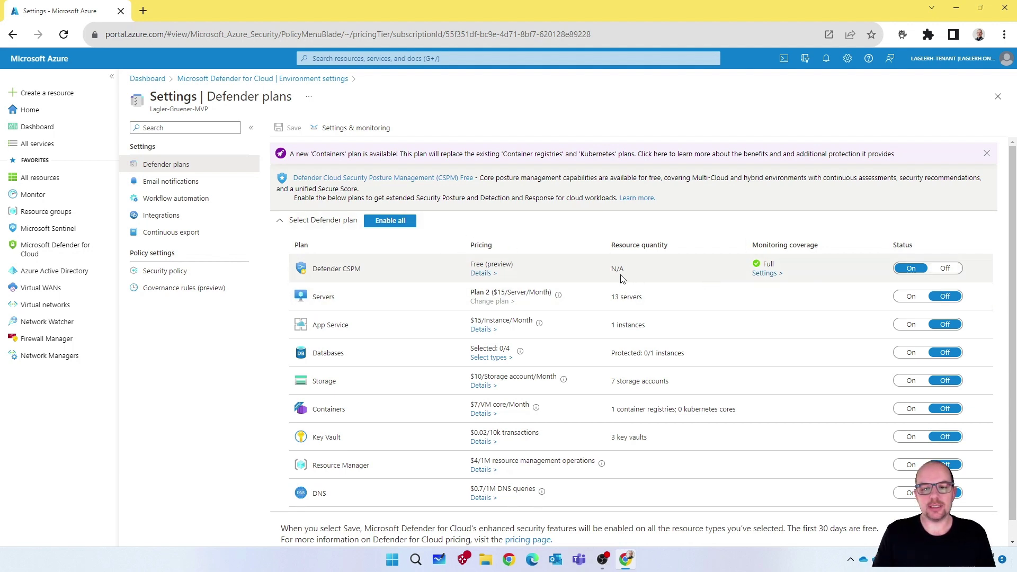
- Return to the Defender for Cloud overview and open the security posture details from the Azure secure score
{"action": "left_click", "coordinate": [998, 97]}
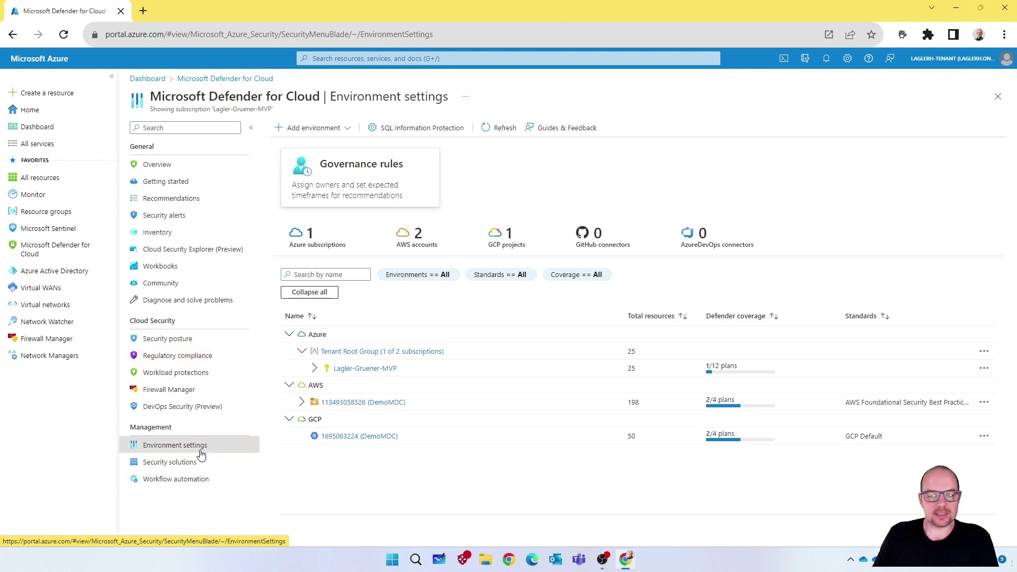
{"action": "left_click", "coordinate": [177, 170]}
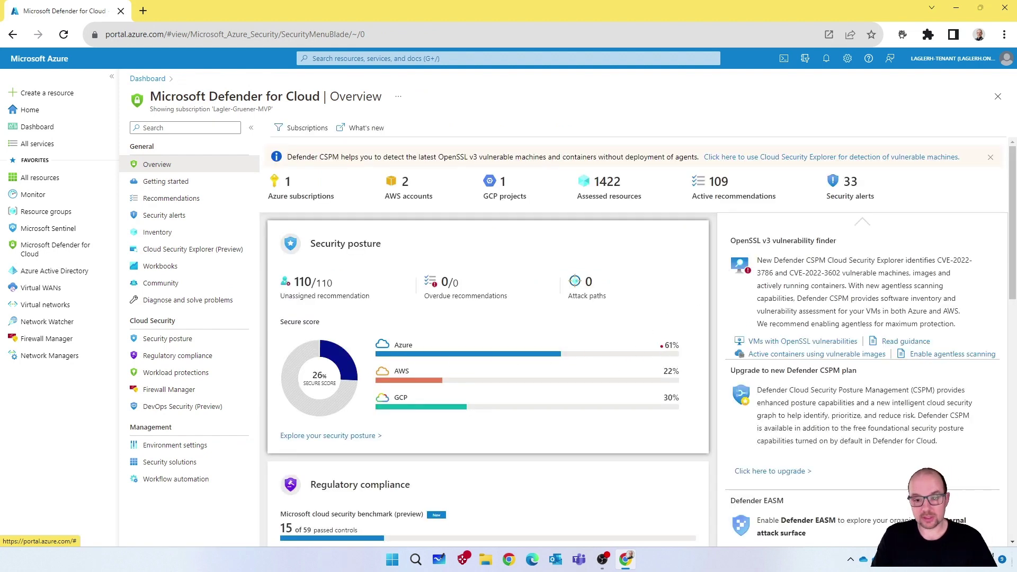
{"action": "mouse_move", "coordinate": [663, 336]}
{"action": "left_mouse_down"}
{"action": "mouse_move", "coordinate": [663, 354]}
{"action": "mouse_move", "coordinate": [685, 355]}
{"action": "mouse_move", "coordinate": [667, 331]}
{"action": "left_mouse_up"}
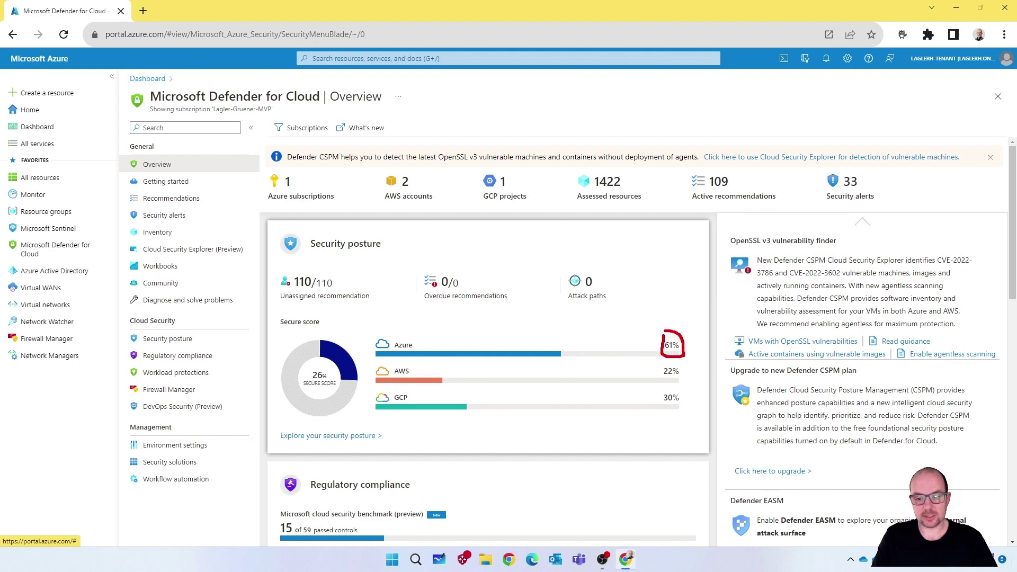
{"action": "key", "text": "Escape"}
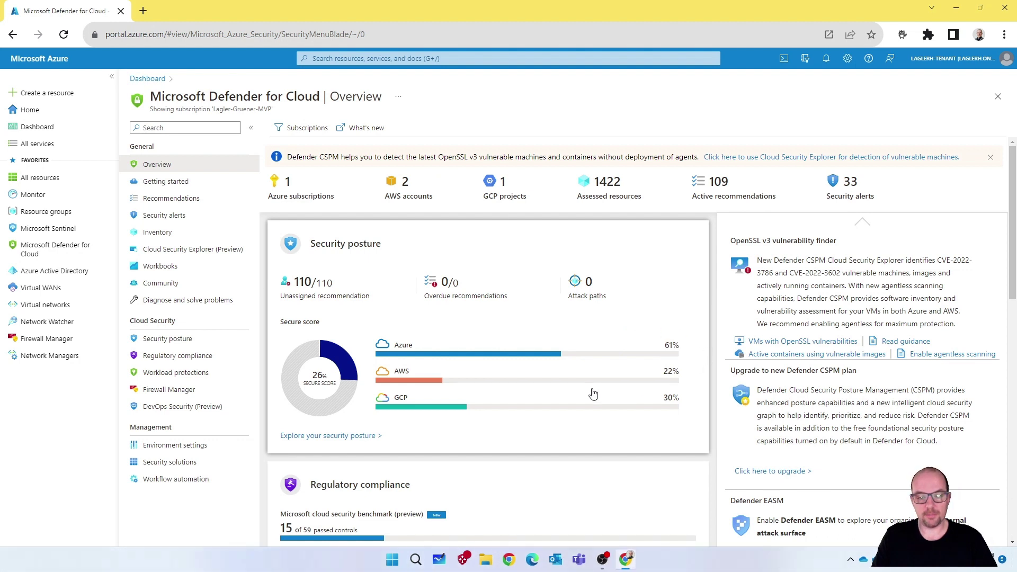
{"action": "left_click", "coordinate": [407, 350]}
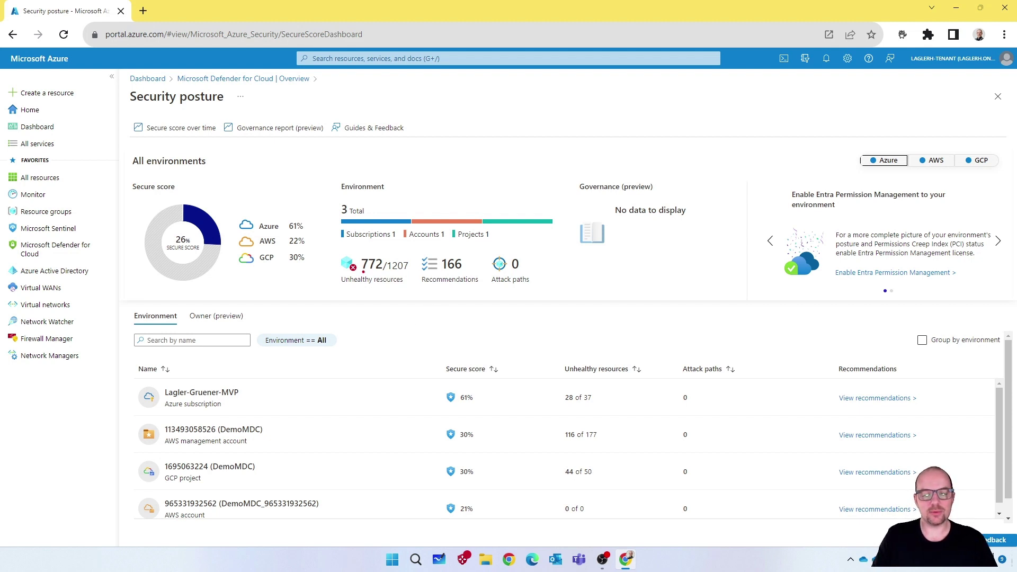
- Examine the unhealthy resources, the recommendations and the Azure subscription's secure score in the security posture view
{"action": "left_click_drag", "start_coordinate": [363, 272], "coordinate": [457, 268]}
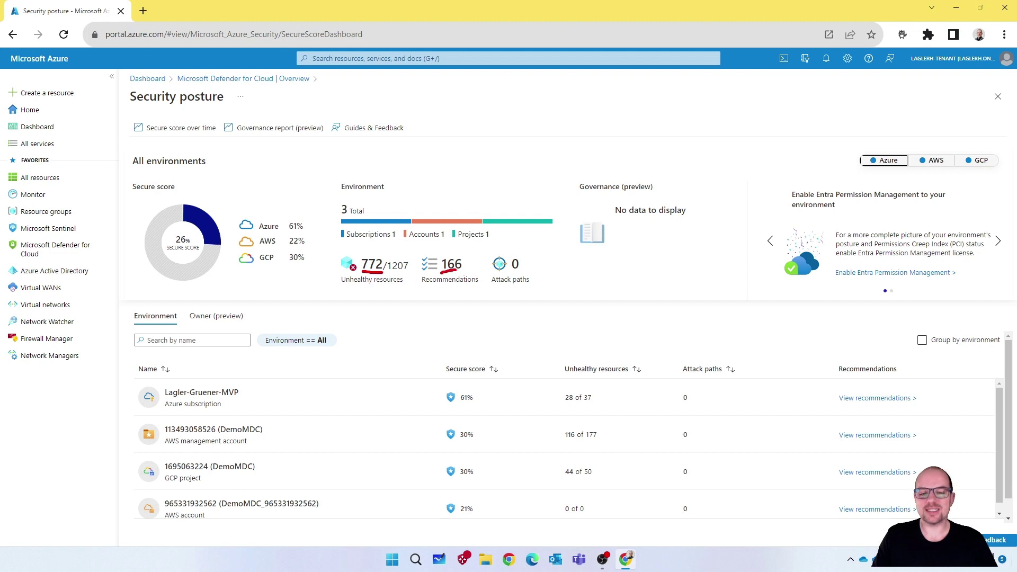
{"action": "key", "text": "Escape"}
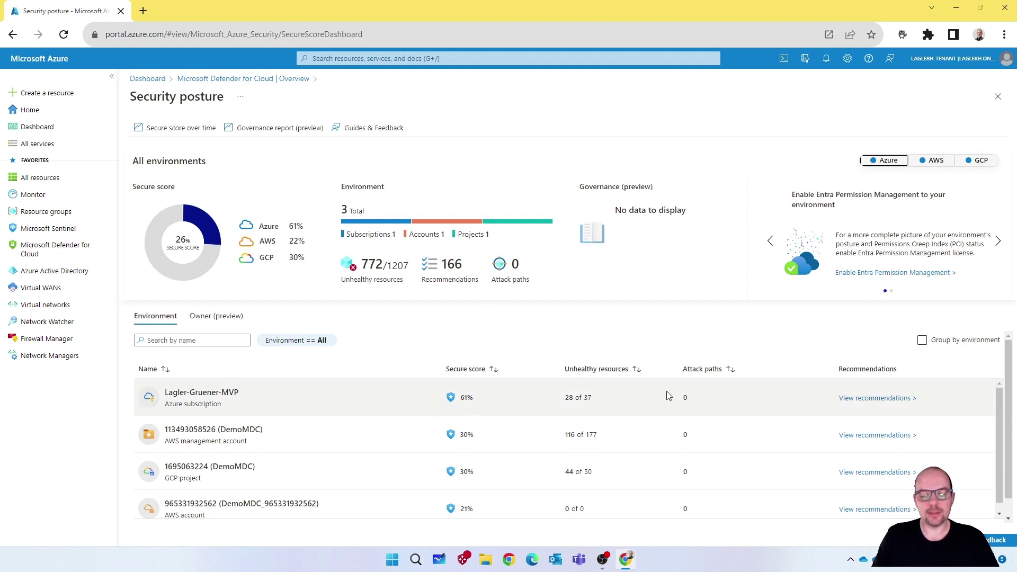
{"action": "key", "text": "ctrl+2"}
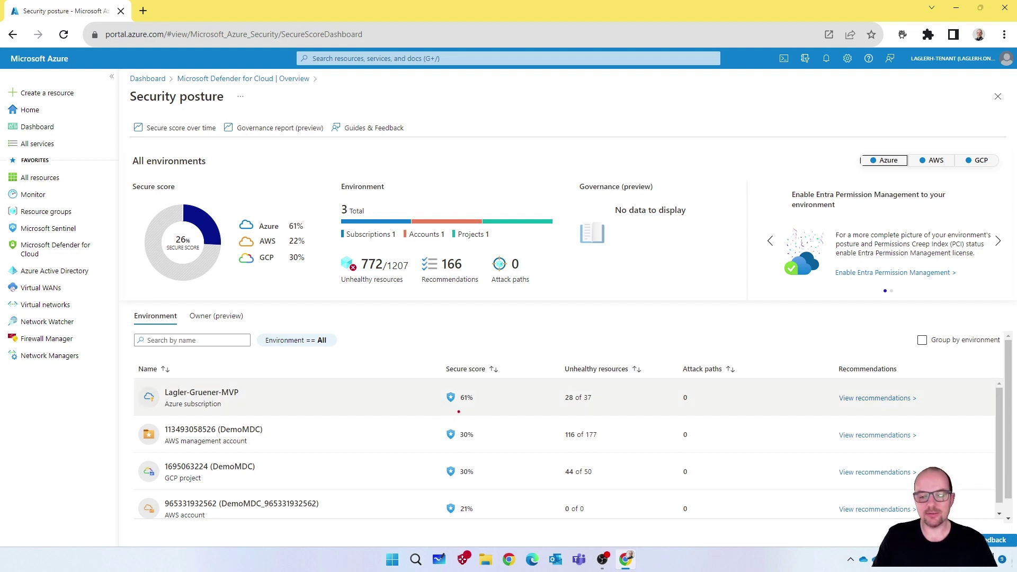
{"action": "left_click_drag", "start_coordinate": [457, 405], "coordinate": [475, 404]}
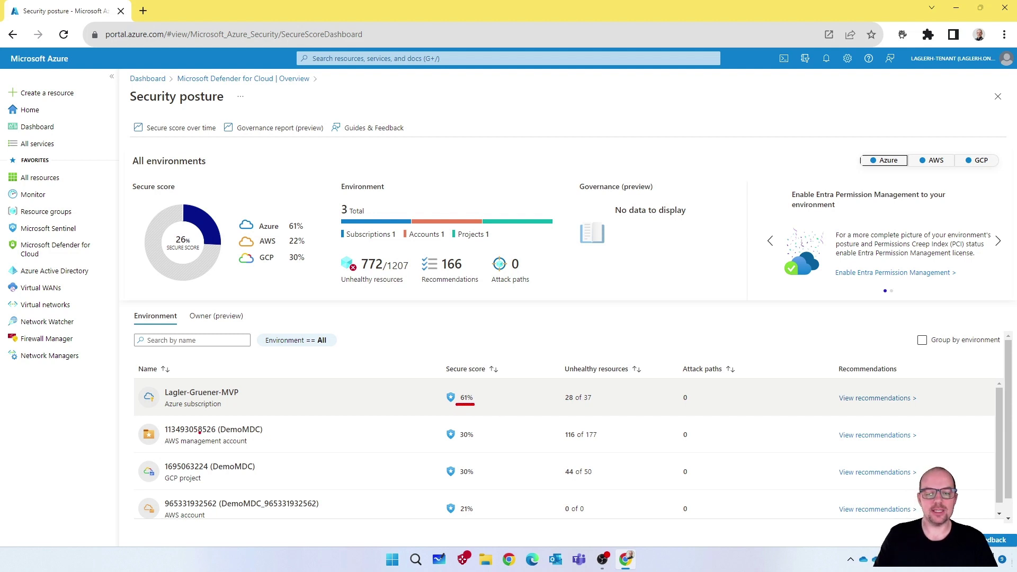
{"action": "left_click_drag", "start_coordinate": [173, 402], "coordinate": [221, 398]}
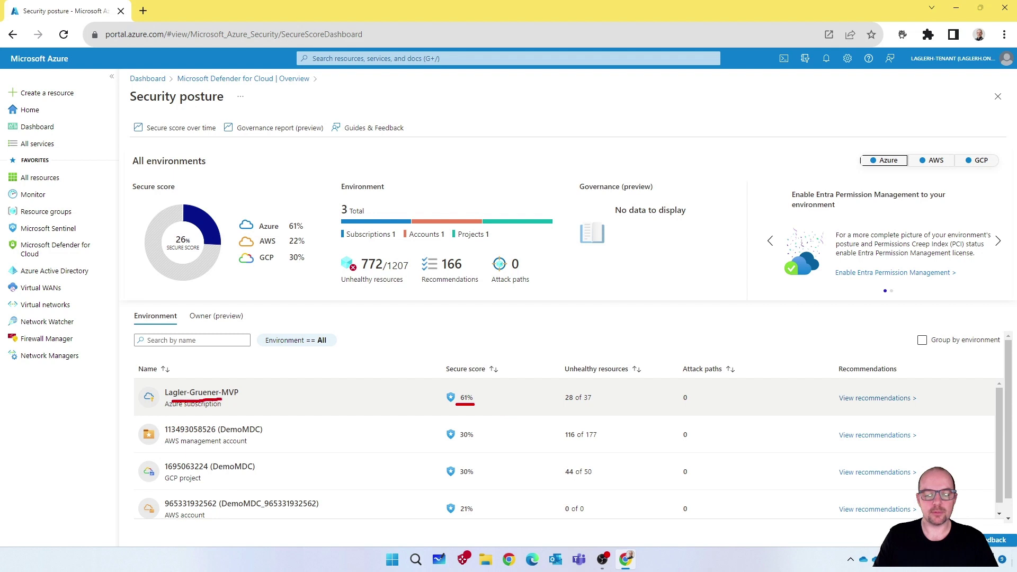
{"action": "key", "text": "Escape"}
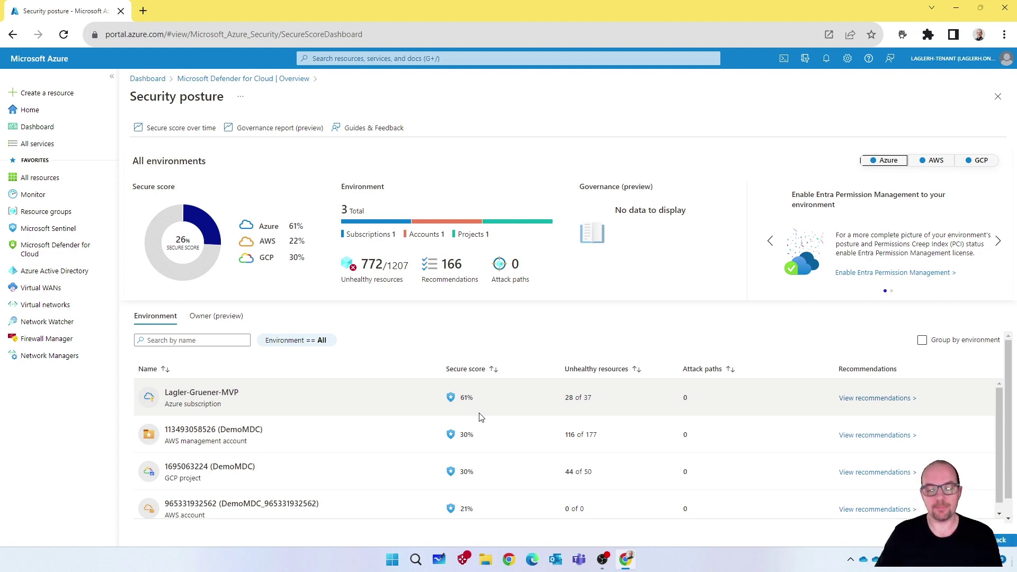
- Open the secure score recommendations of the Azure subscription and check the environment they are filtered to
{"action": "left_click", "coordinate": [876, 399]}
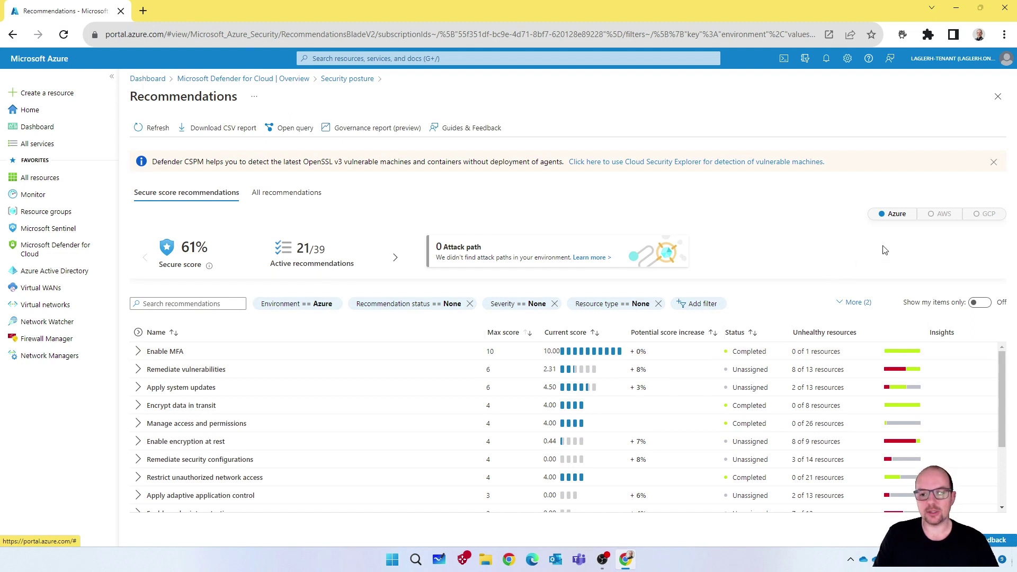
{"action": "left_click_drag", "start_coordinate": [877, 222], "coordinate": [904, 223]}
{"action": "key", "text": "Escape"}
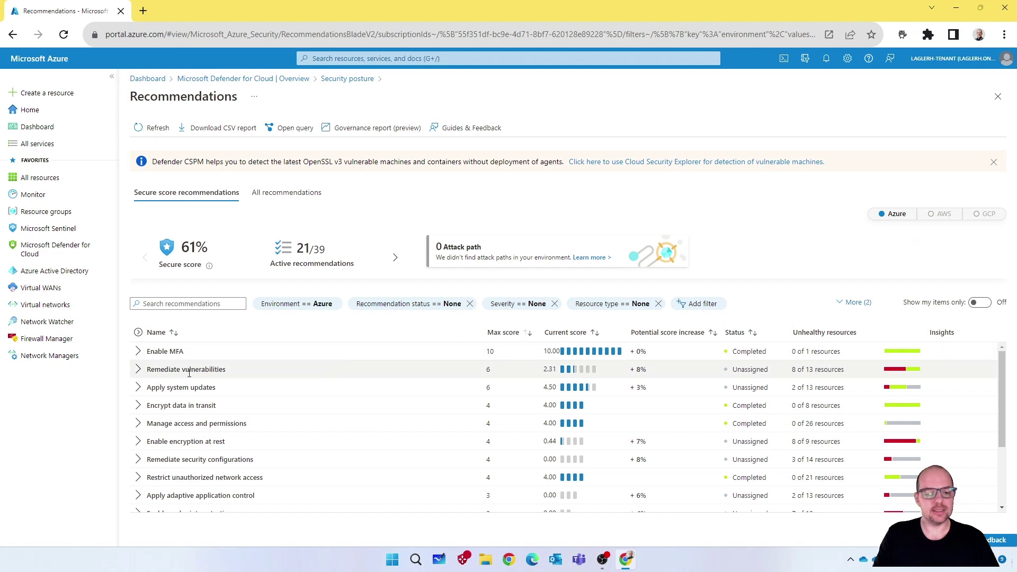
- Expand the "Manage access and permissions" recommendations and open "Storage account public access should be disallowed"
{"action": "left_click", "coordinate": [139, 425]}
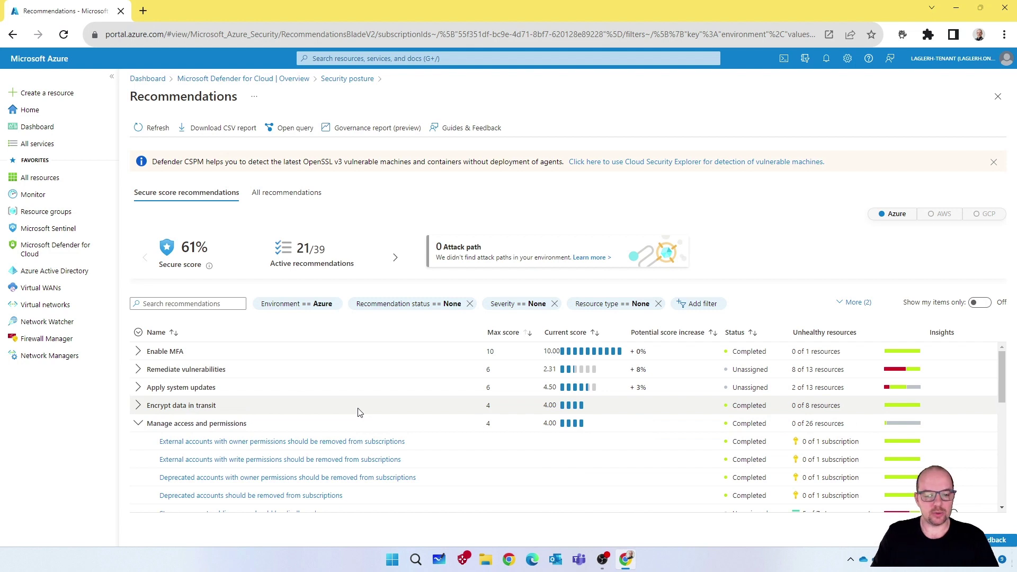
{"action": "scroll", "coordinate": [358, 411], "scroll_direction": "down", "scroll_amount": 1}
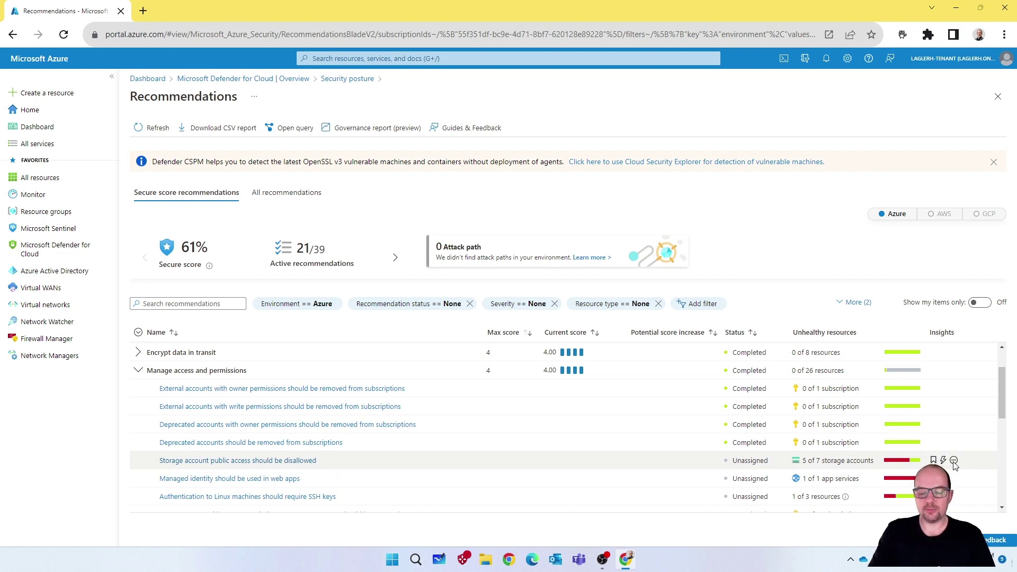
{"action": "mouse_move", "coordinate": [954, 464]}
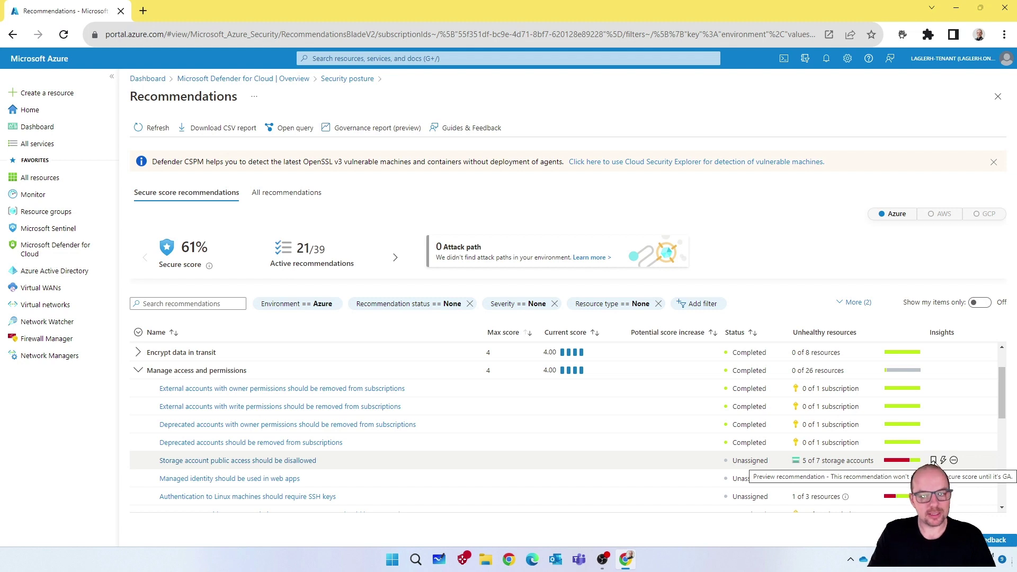
{"action": "left_click", "coordinate": [292, 462]}
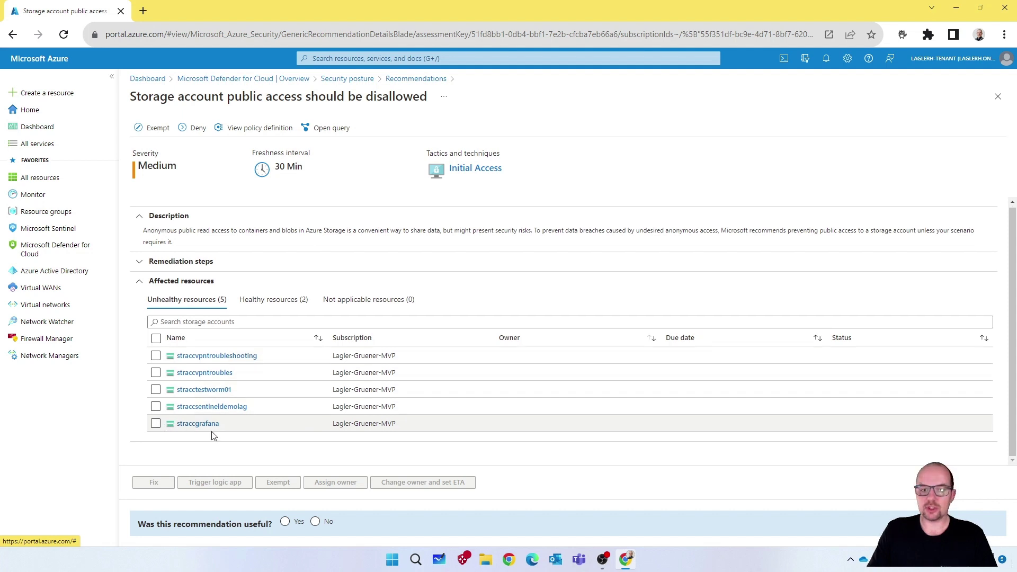
- Review the recommendation's healthy and unhealthy storage accounts and its remediation steps, including quick fix and manual remediation
{"action": "left_click", "coordinate": [265, 300]}
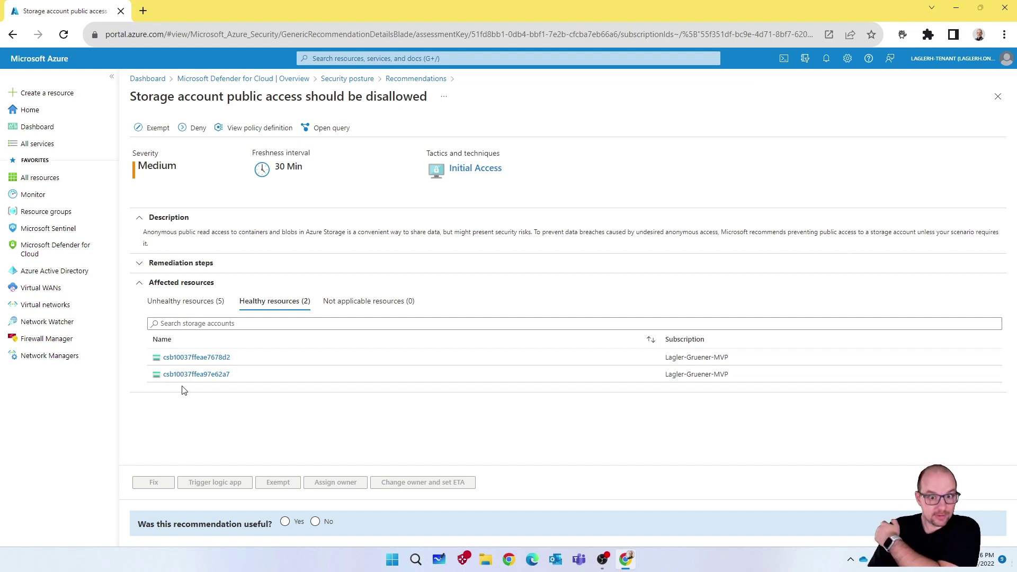
{"action": "left_click", "coordinate": [194, 302]}
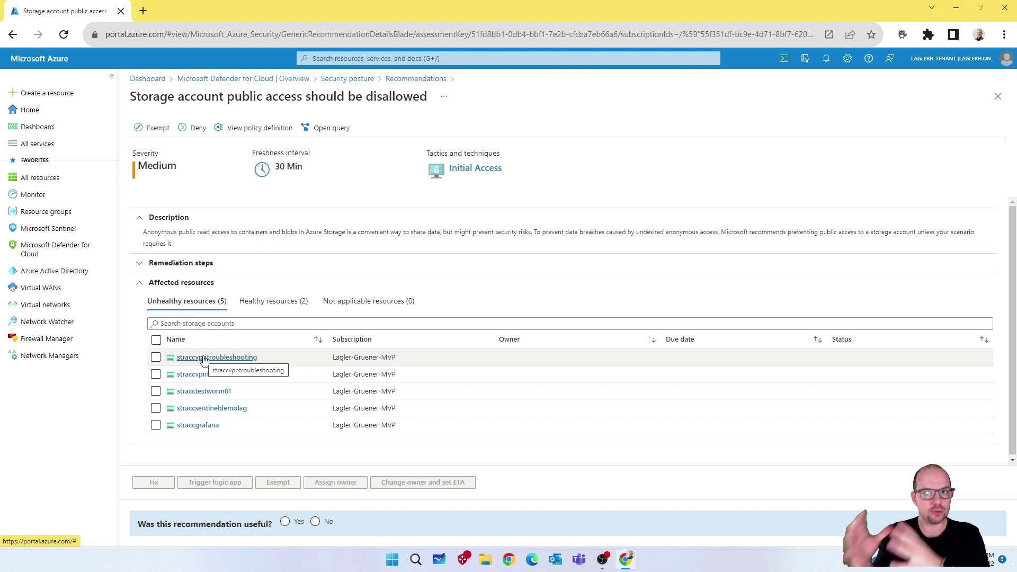
{"action": "left_click", "coordinate": [139, 264]}
{"action": "scroll", "coordinate": [159, 302], "scroll_direction": "down", "scroll_amount": 1}
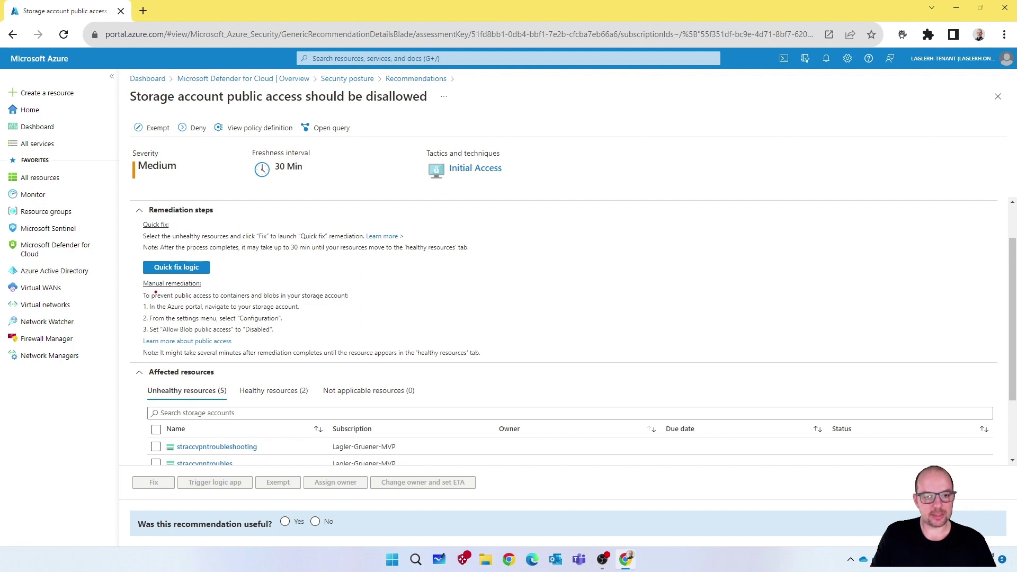
{"action": "left_click_drag", "start_coordinate": [156, 292], "coordinate": [194, 291]}
{"action": "key", "text": "Escape"}
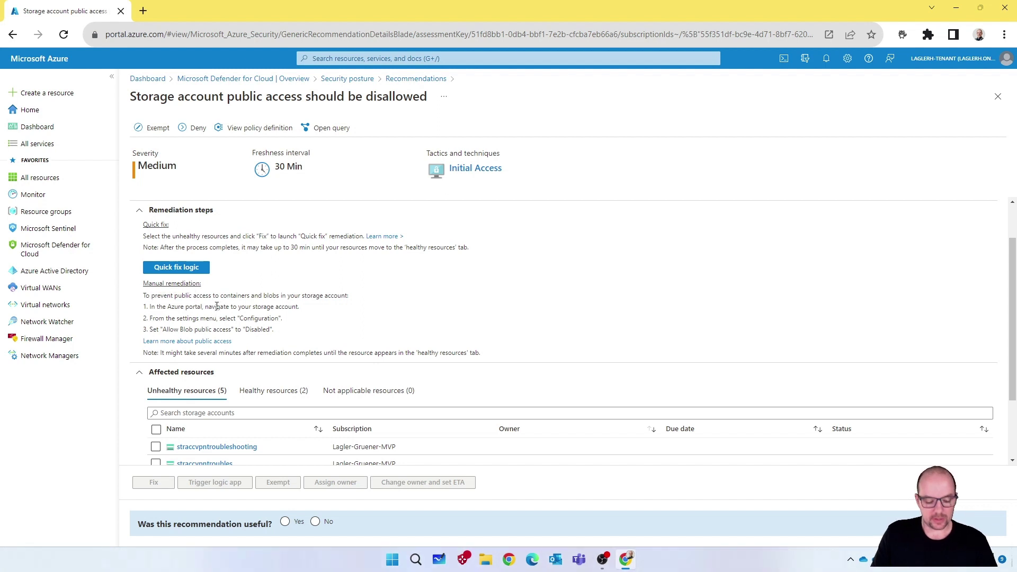
{"action": "mouse_move", "coordinate": [246, 265]}
{"action": "left_mouse_down"}
{"action": "mouse_move", "coordinate": [214, 262]}
{"action": "mouse_move", "coordinate": [228, 274]}
{"action": "left_mouse_up"}
{"action": "key", "text": "Escape"}
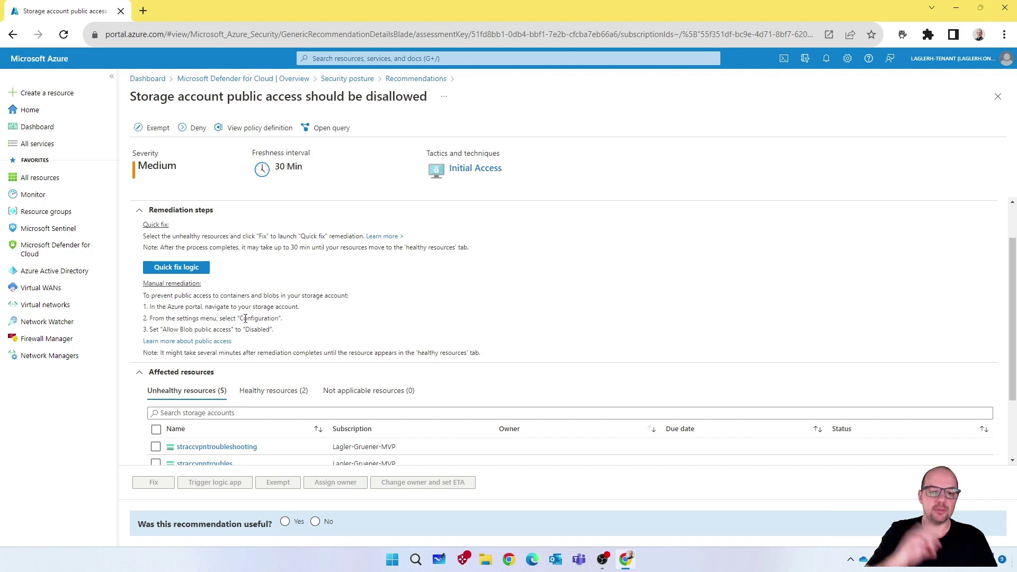
- Apply the quick fix for disallowed public access to the unhealthy storage account straccvpntroubleshooting
{"action": "scroll", "coordinate": [246, 318], "scroll_direction": "down", "scroll_amount": 2}
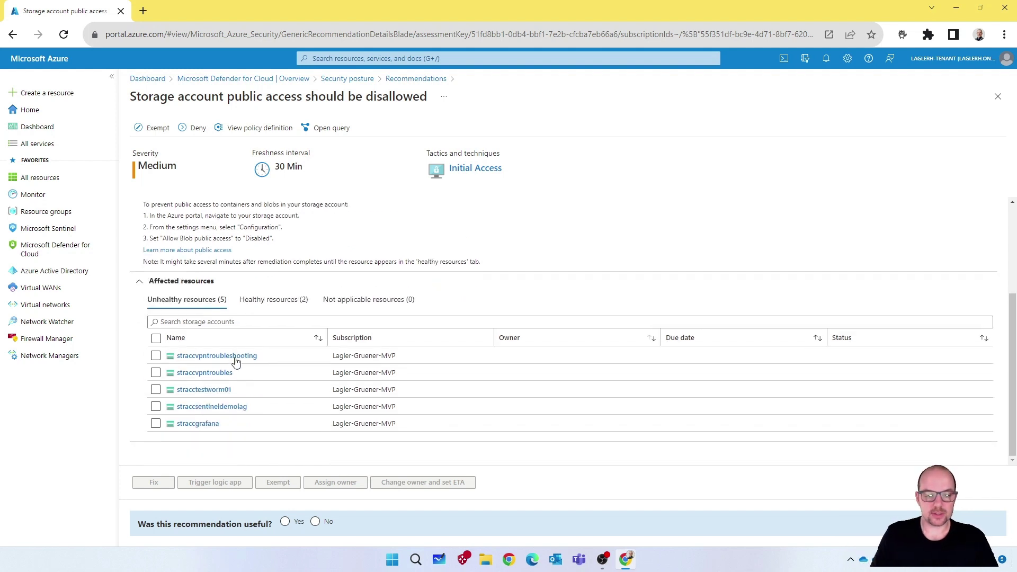
{"action": "left_click", "coordinate": [156, 356]}
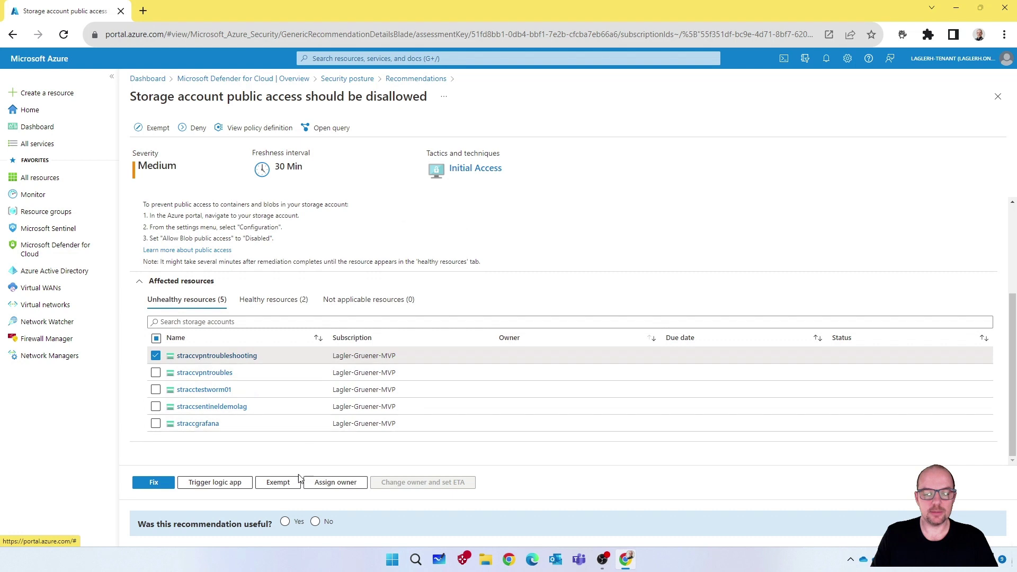
{"action": "left_click", "coordinate": [153, 484]}
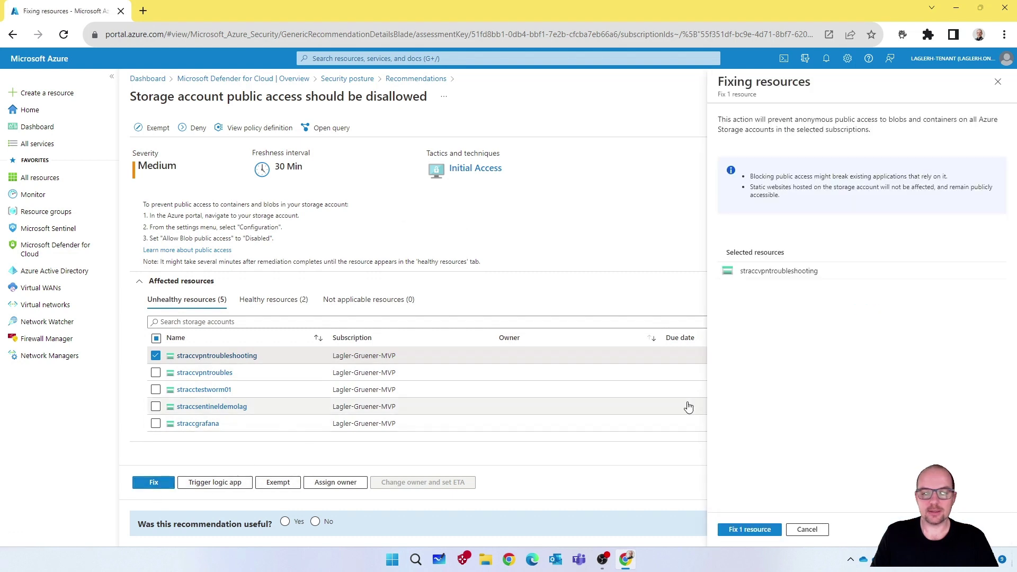
{"action": "left_click", "coordinate": [750, 530]}
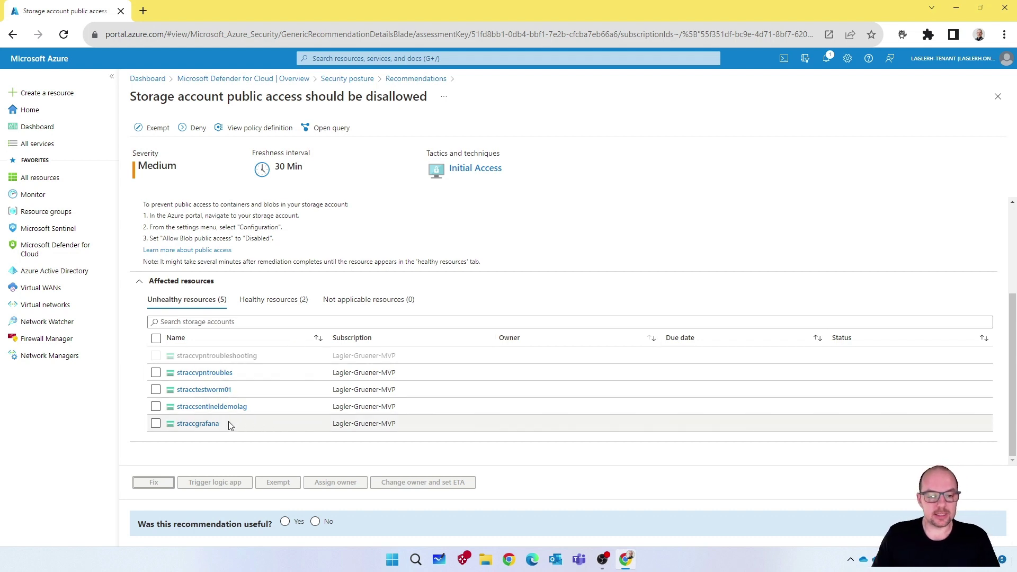
- Examine the exemption form for storage account straccgrafana, including scope, expiration date, category and description, and discard it
{"action": "left_click", "coordinate": [156, 424]}
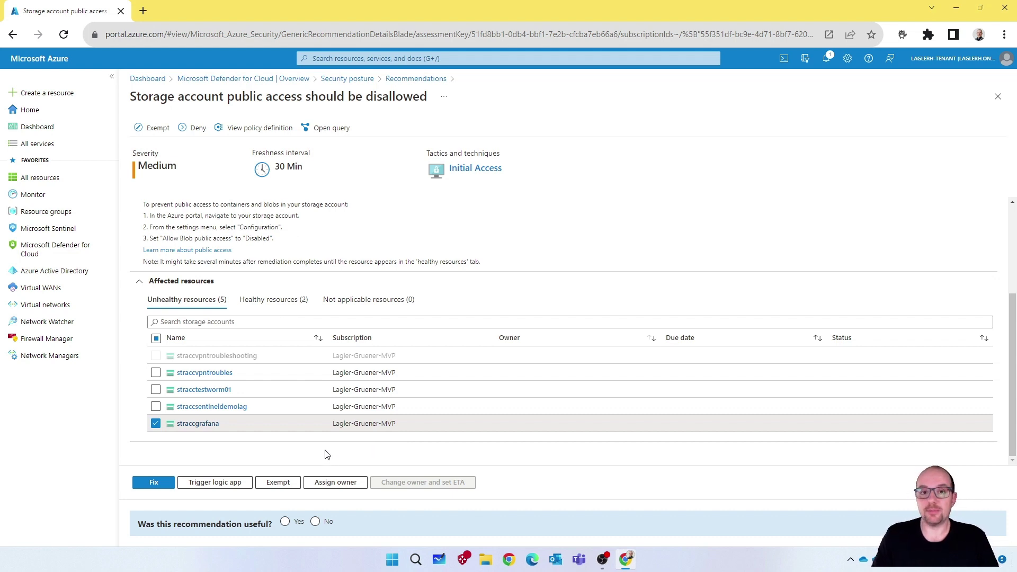
{"action": "left_click", "coordinate": [279, 483]}
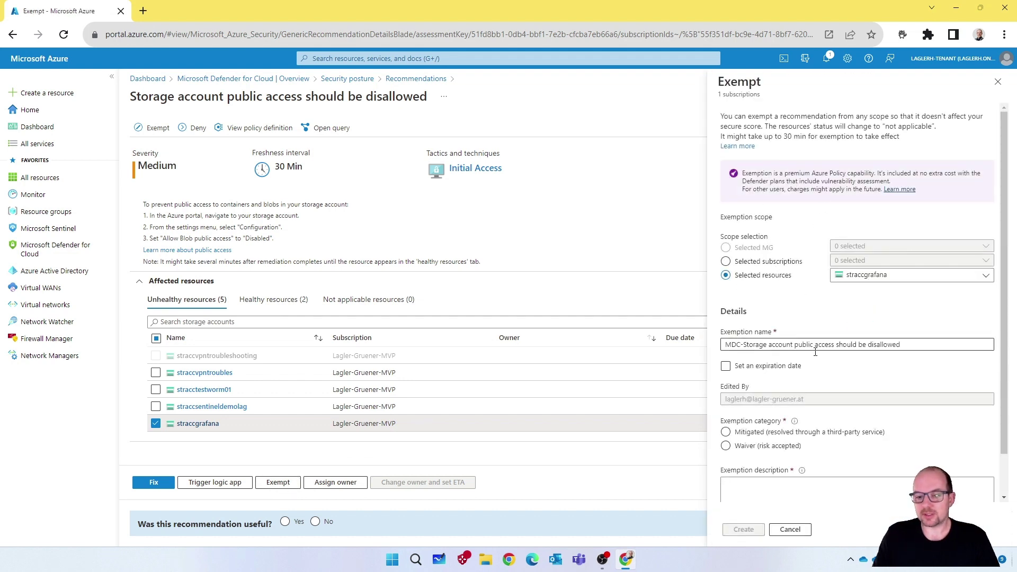
{"action": "left_click", "coordinate": [726, 367]}
{"action": "left_click", "coordinate": [726, 367]}
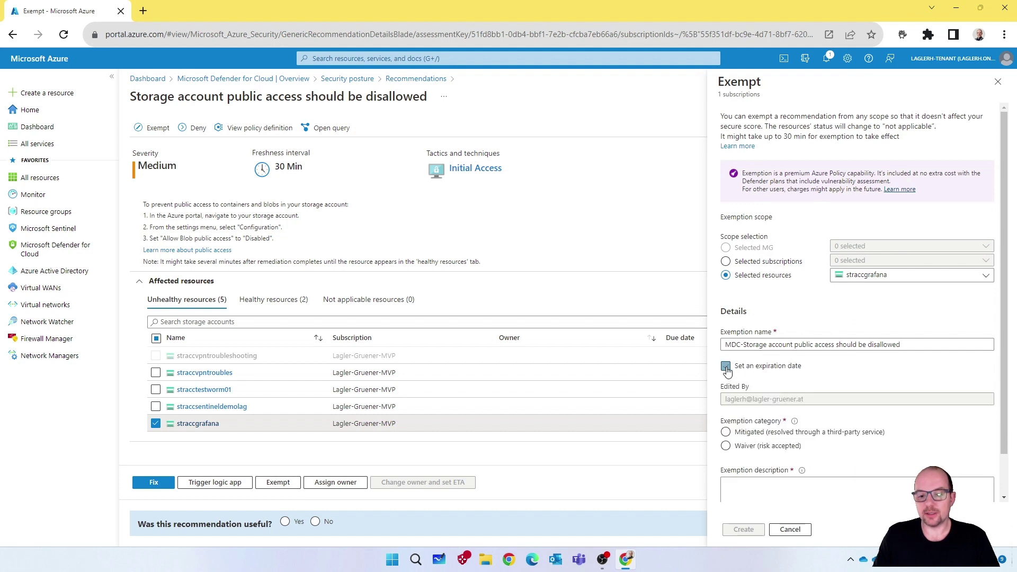
{"action": "left_click", "coordinate": [832, 345]}
{"action": "left_click", "coordinate": [727, 434]}
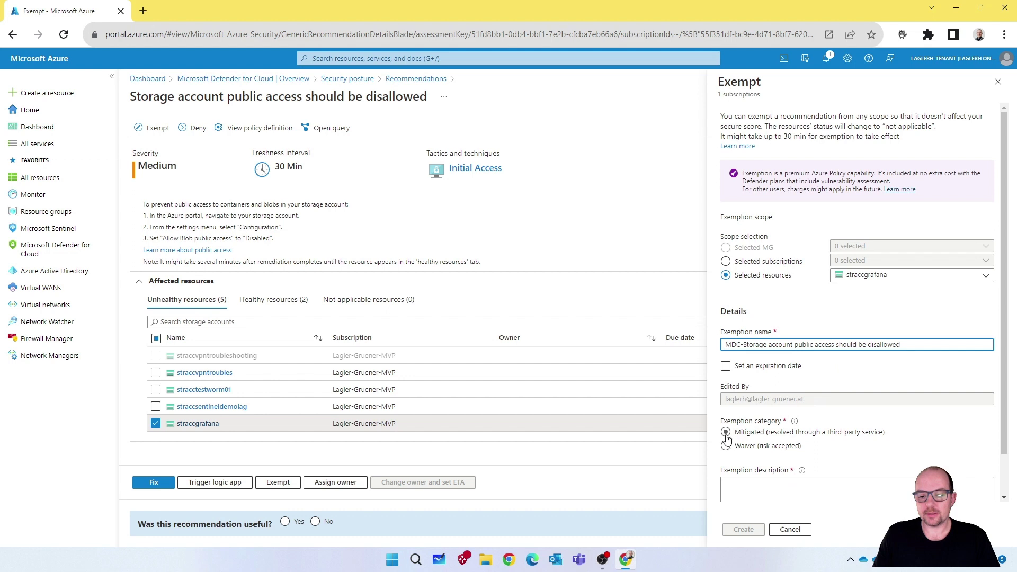
{"action": "left_click", "coordinate": [726, 446]}
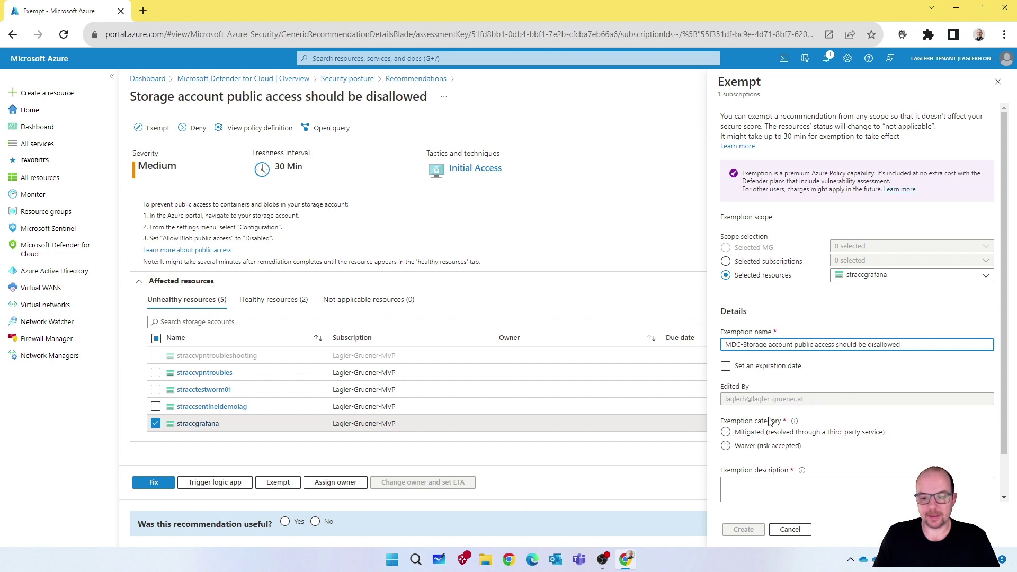
{"action": "scroll", "coordinate": [806, 449], "scroll_direction": "down", "scroll_amount": 2}
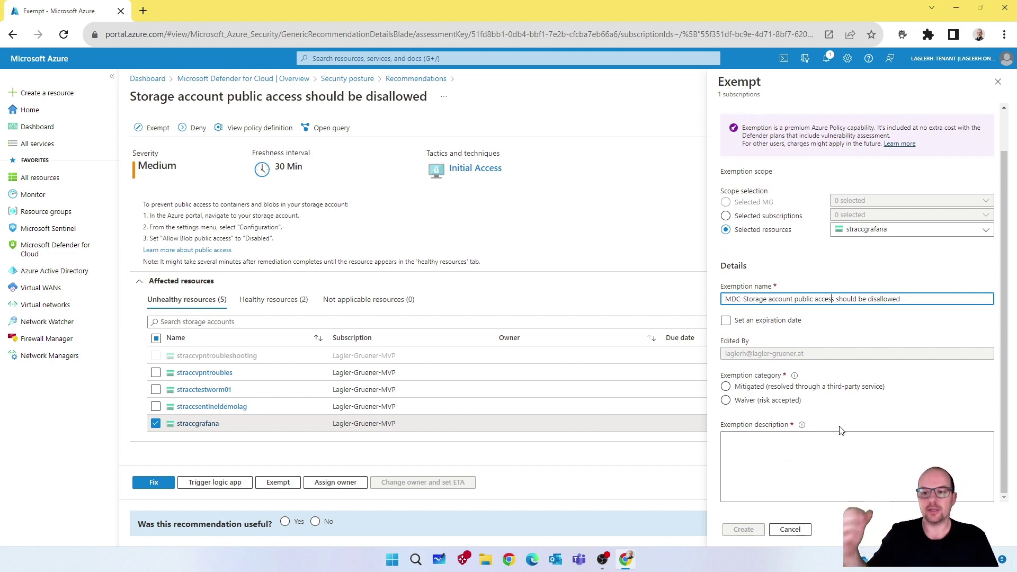
{"action": "scroll", "coordinate": [841, 430], "scroll_direction": "up", "scroll_amount": 2}
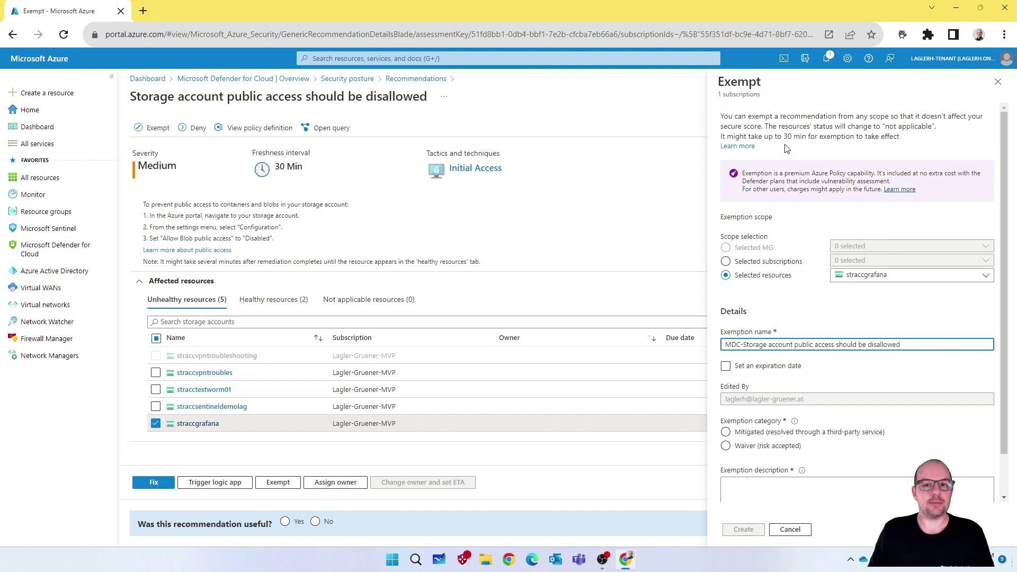
{"action": "left_click", "coordinate": [999, 81]}
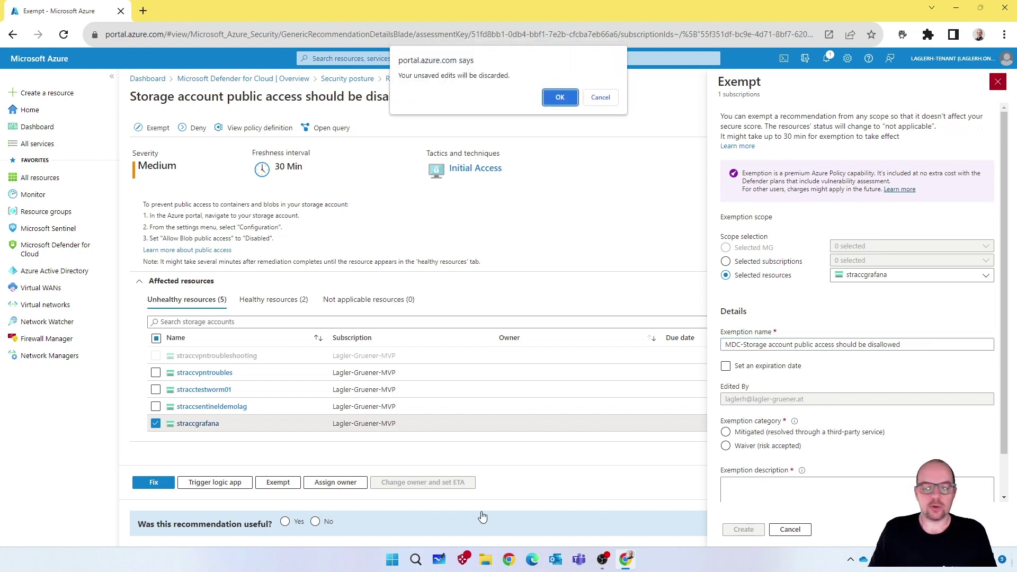
{"action": "left_click", "coordinate": [562, 99]}
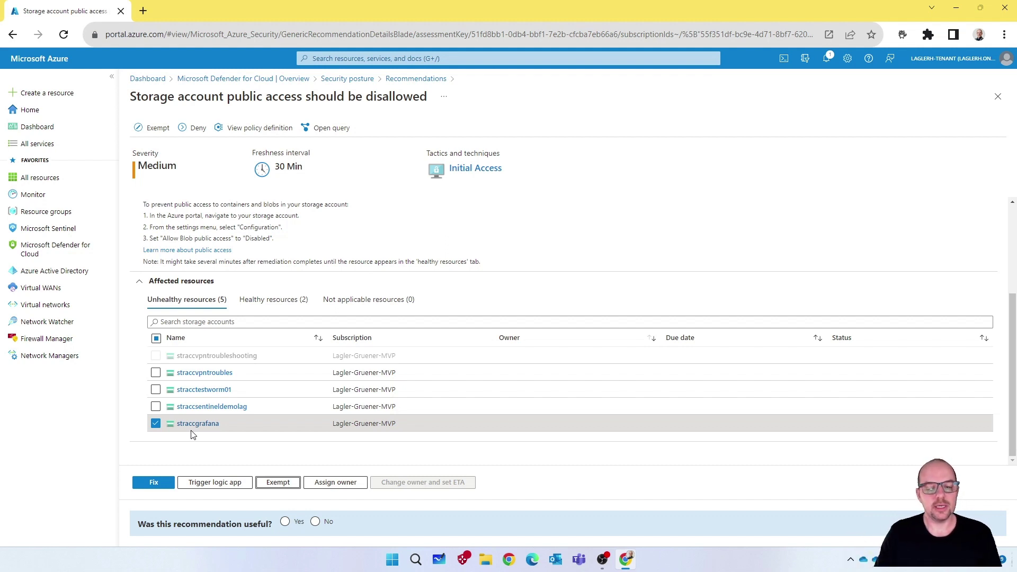
- Try assigning an owner to straccgrafana by entering the owner's e-mail and applying the grace period, and discard the edits
{"action": "left_click", "coordinate": [327, 486]}
{"action": "left_click", "coordinate": [777, 138]}
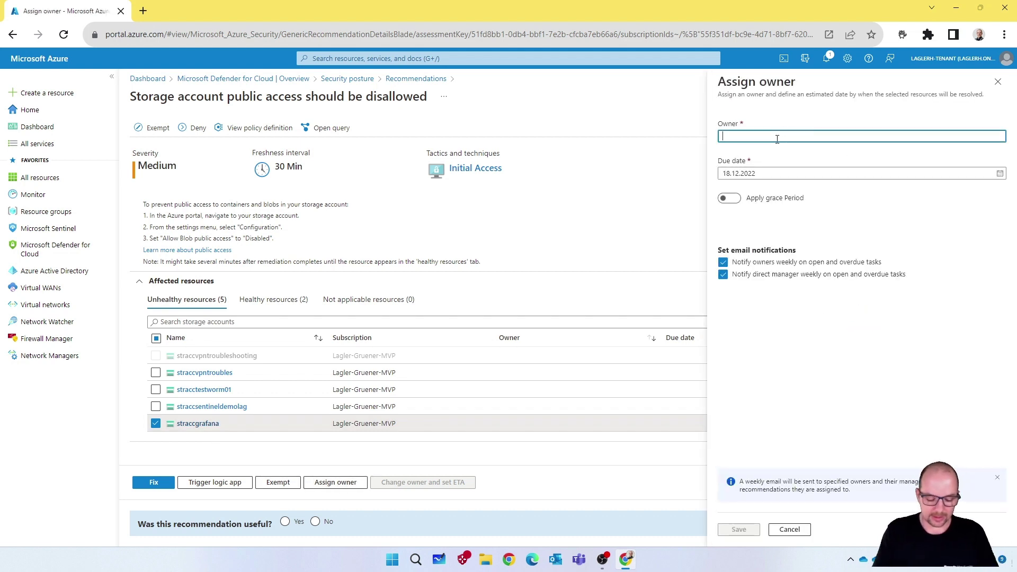
{"action": "type", "text": "test@test"}
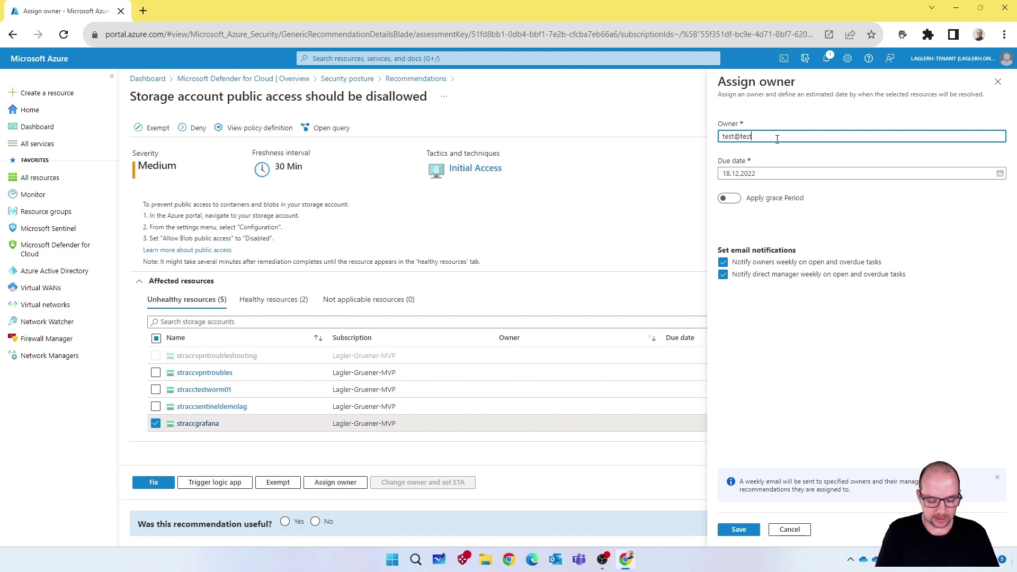
{"action": "type", "text": ".com"}
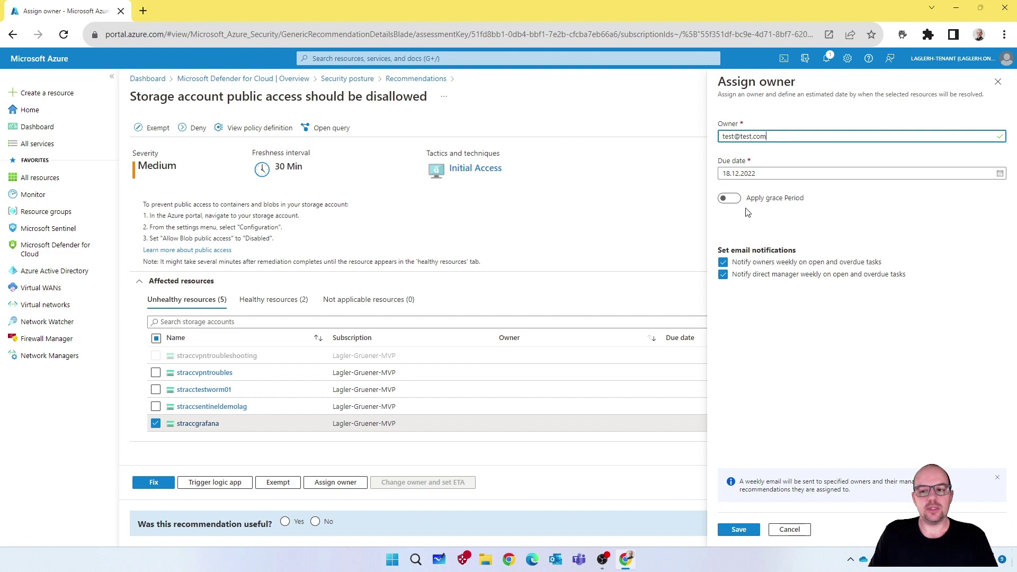
{"action": "left_click", "coordinate": [731, 199]}
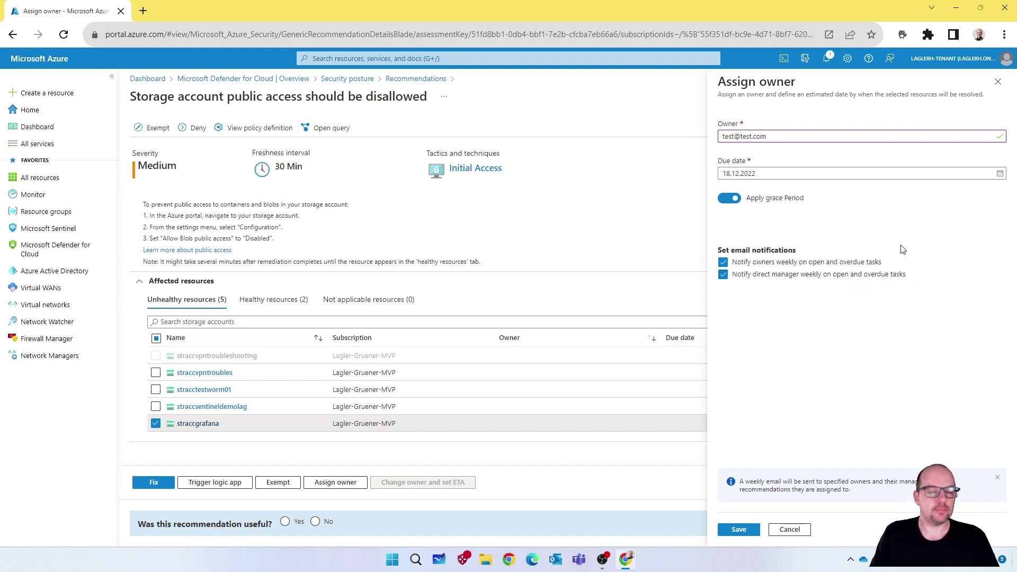
{"action": "left_click", "coordinate": [789, 529]}
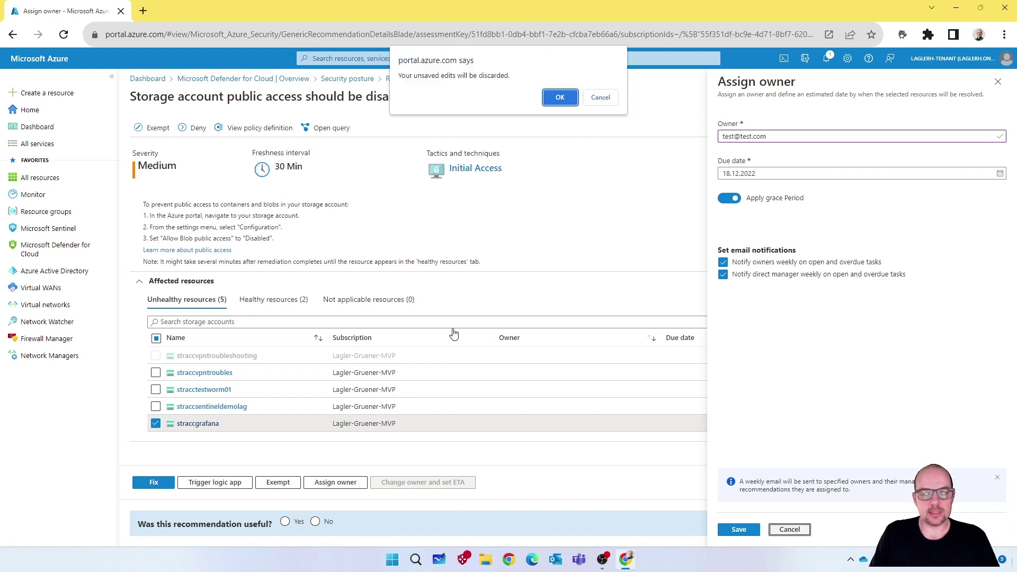
{"action": "left_click", "coordinate": [560, 98]}
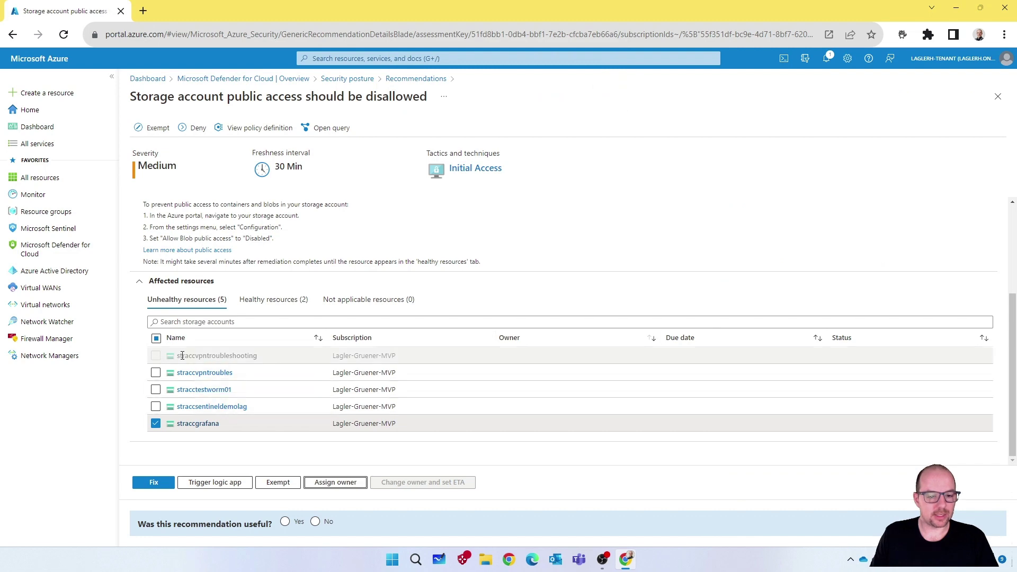
- Return to the recommendations list, collapse "Manage access and permissions", and go back to the Defender for Cloud overview
{"action": "left_click", "coordinate": [418, 79]}
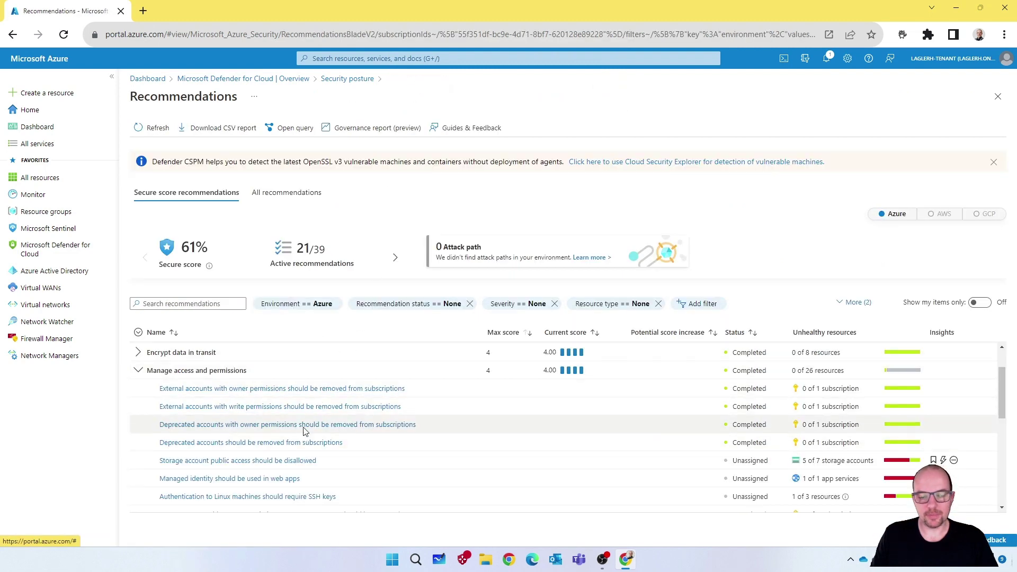
{"action": "left_click", "coordinate": [138, 370]}
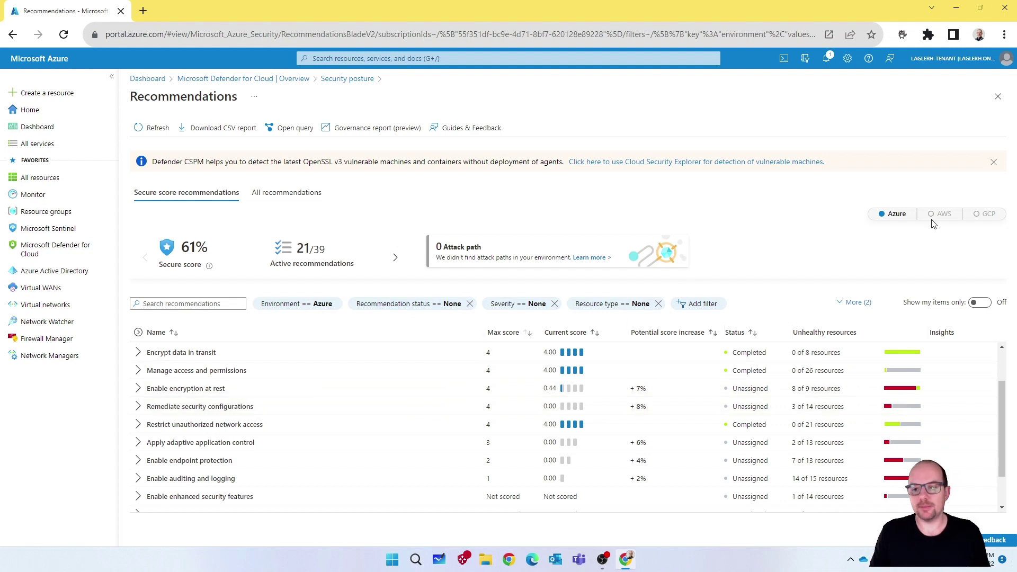
{"action": "left_click", "coordinate": [335, 80]}
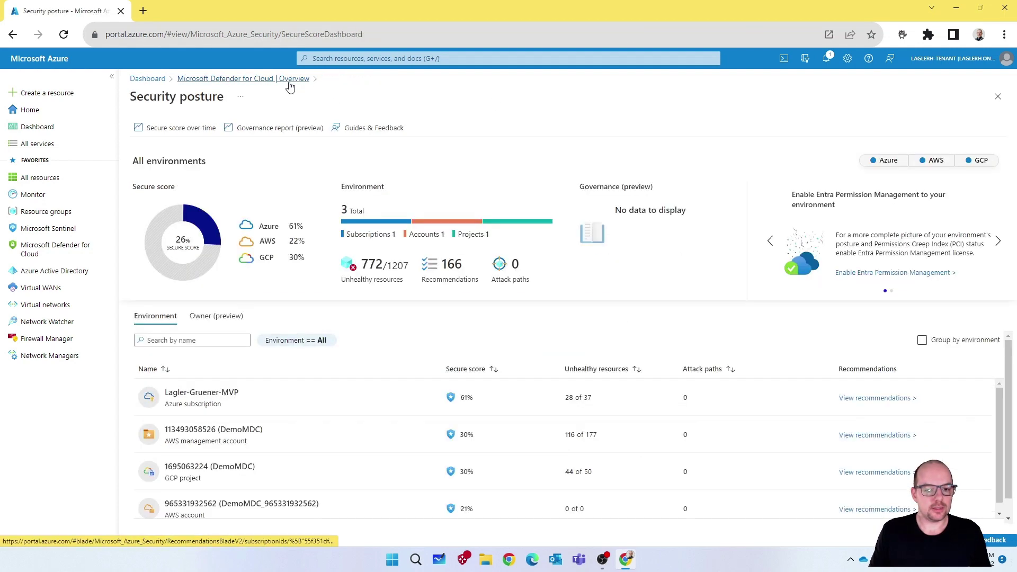
{"action": "left_click", "coordinate": [290, 82]}
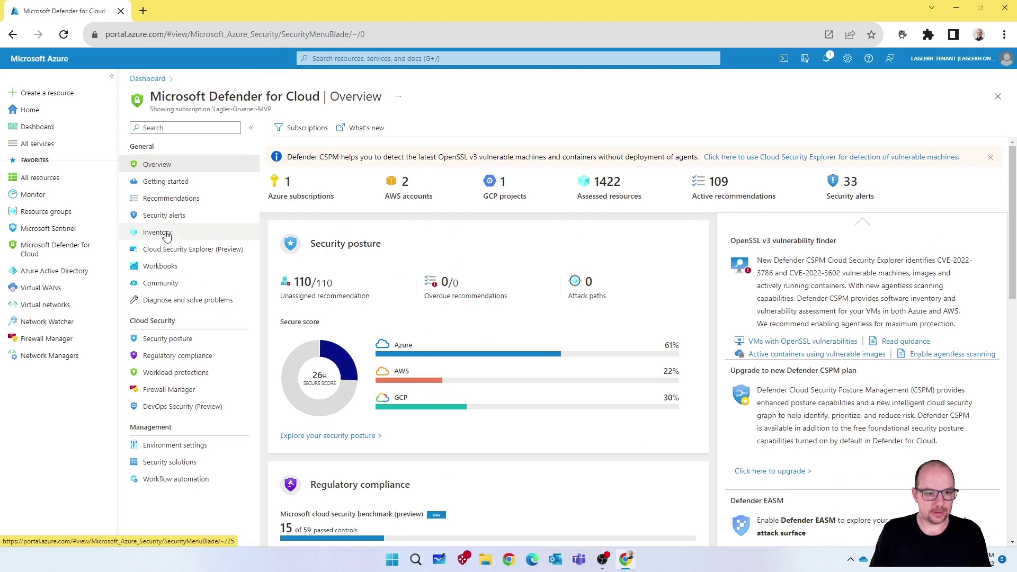
- Open the Defender for Cloud recommendations and check the ones under "Enable MFA" for Azure
{"action": "left_click", "coordinate": [180, 199]}
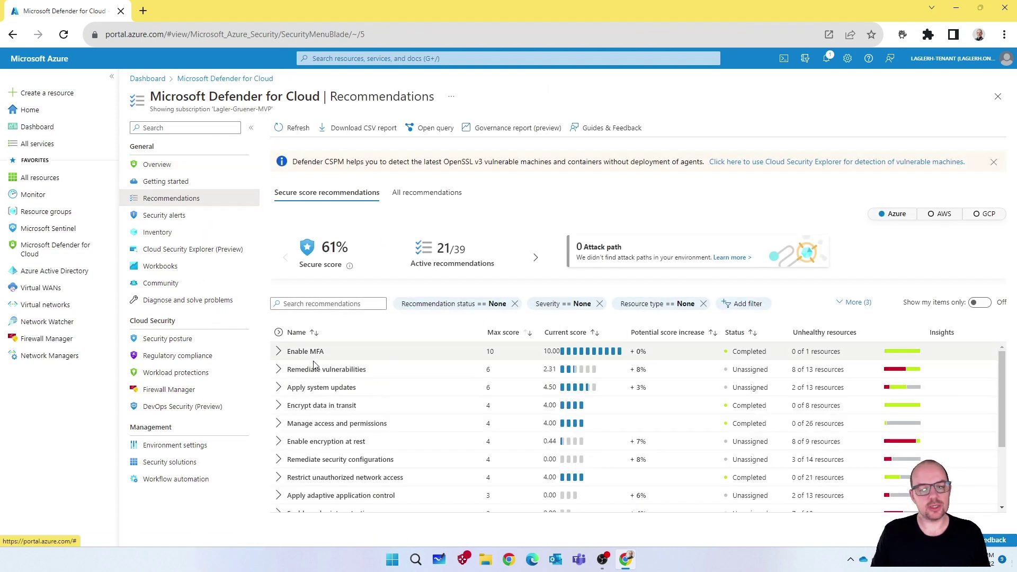
{"action": "left_click", "coordinate": [278, 352]}
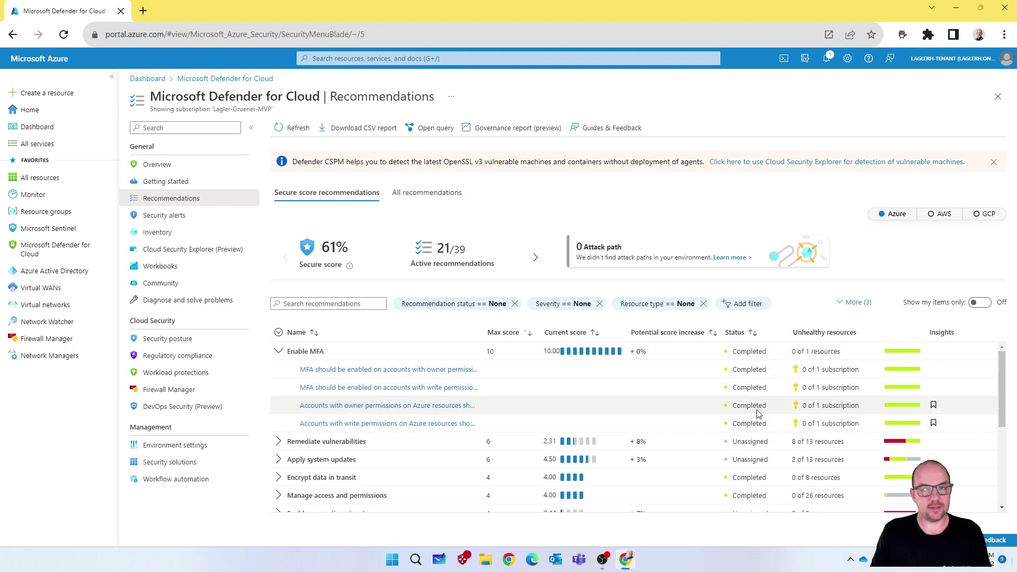
{"action": "left_click", "coordinate": [279, 352]}
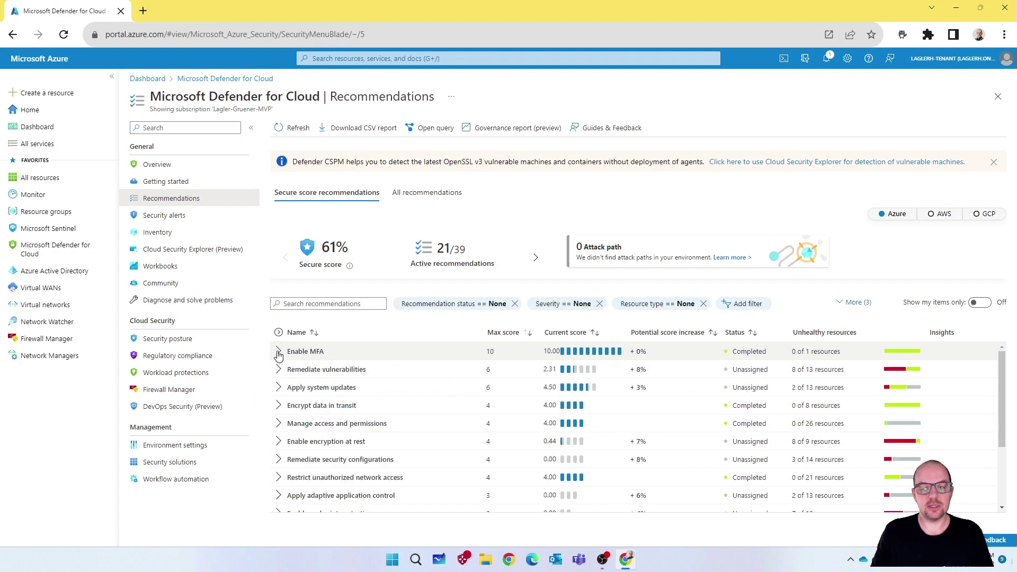
- Include AWS and GCP in the secure score recommendations, checking the "Enable MFA" items and the combined list of controls
{"action": "left_click", "coordinate": [931, 222]}
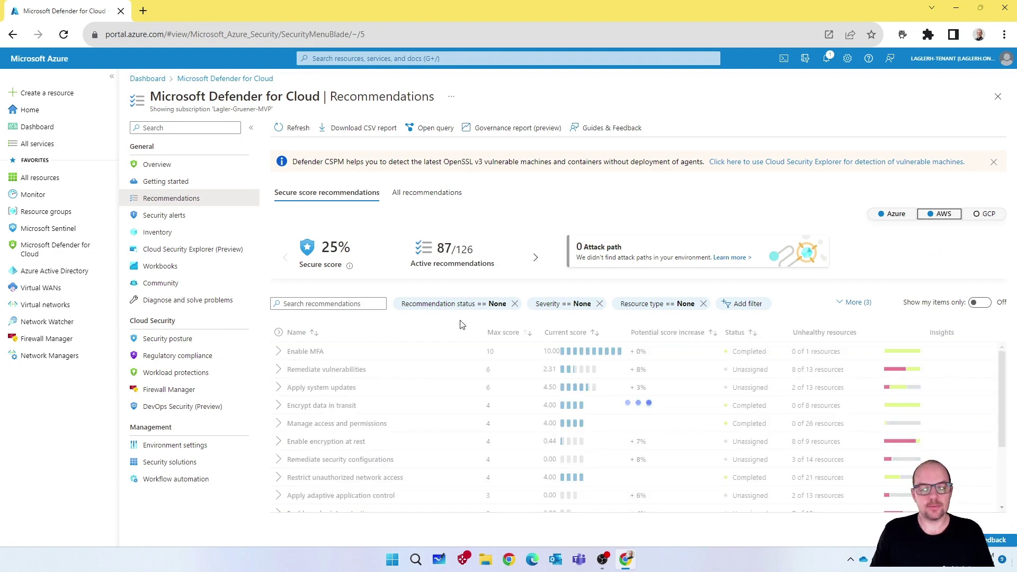
{"action": "left_click", "coordinate": [279, 353]}
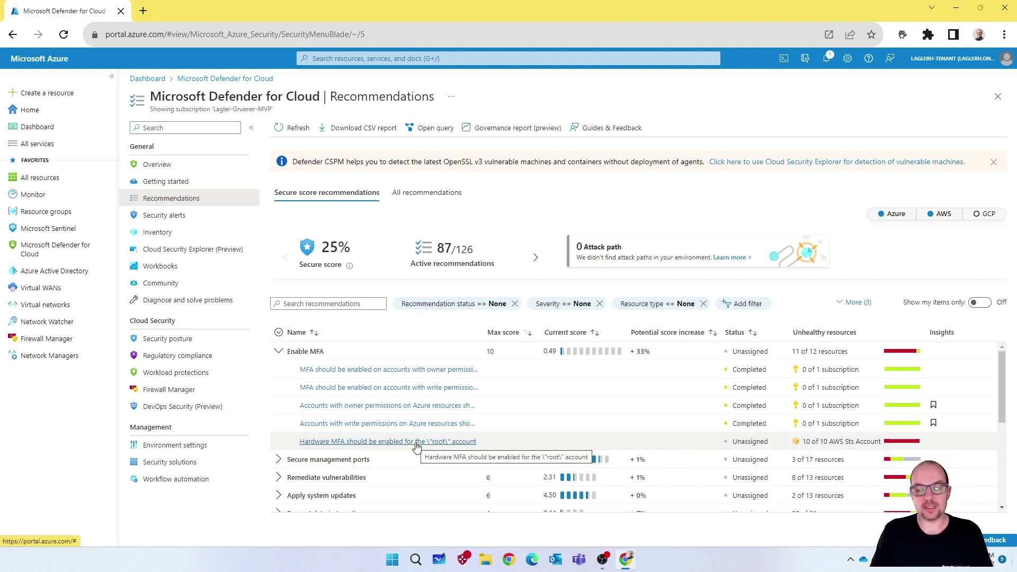
{"action": "left_click", "coordinate": [983, 217]}
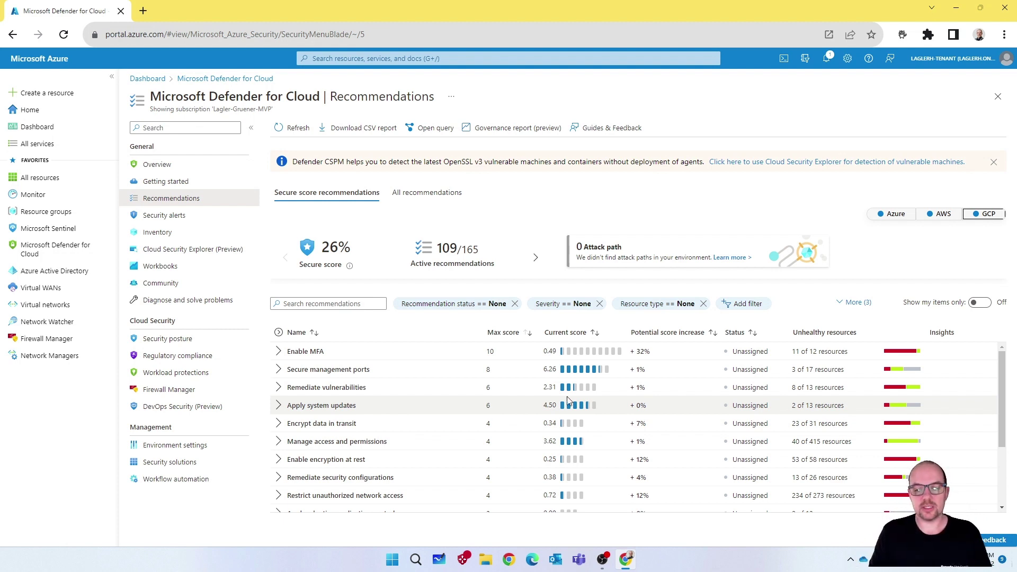
{"action": "scroll", "coordinate": [568, 401], "scroll_direction": "down", "scroll_amount": 3}
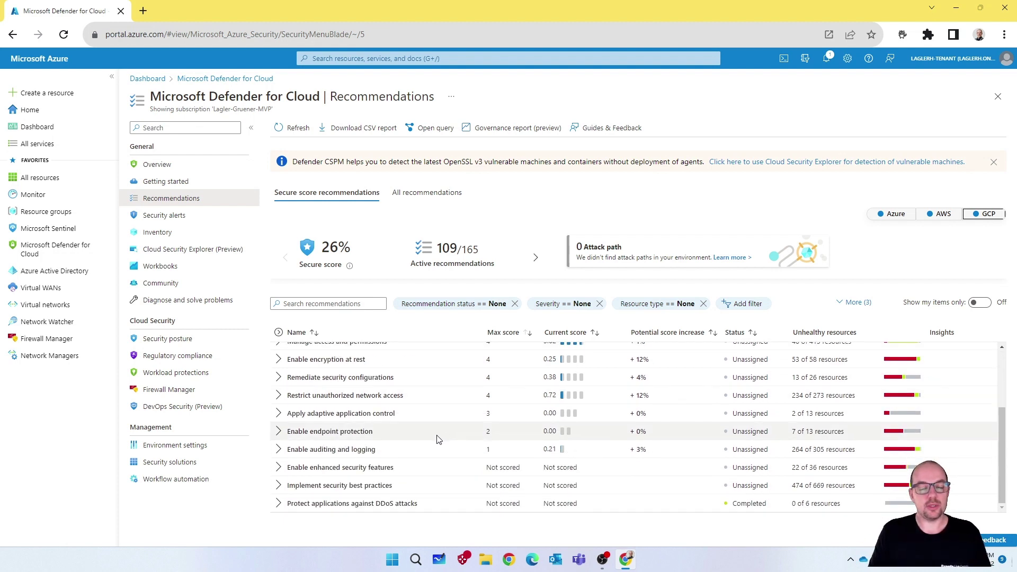